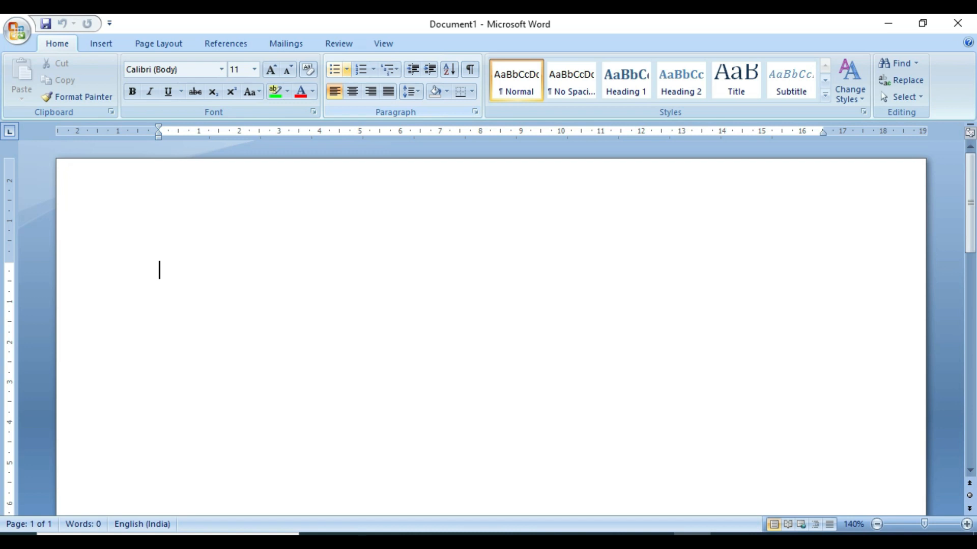
left_click(347, 69)
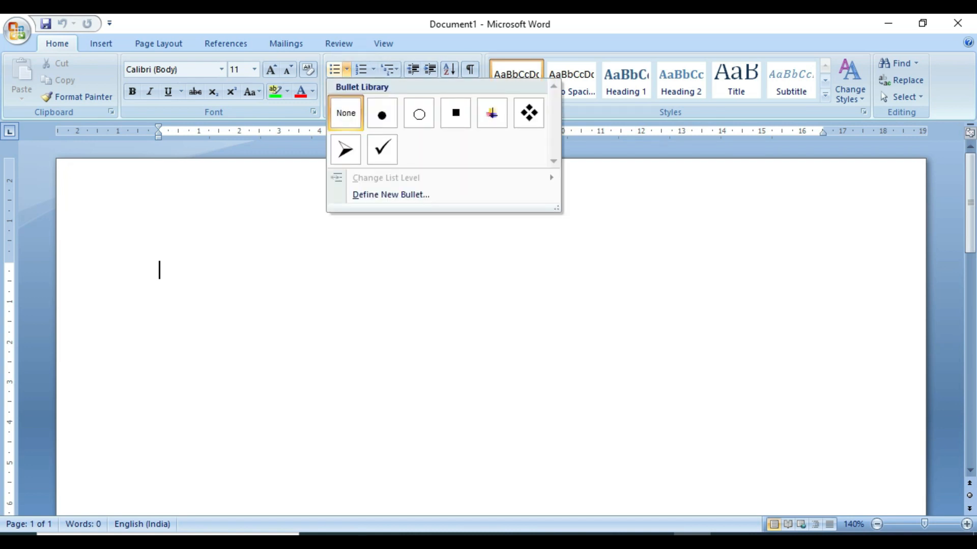
left_click(373, 69)
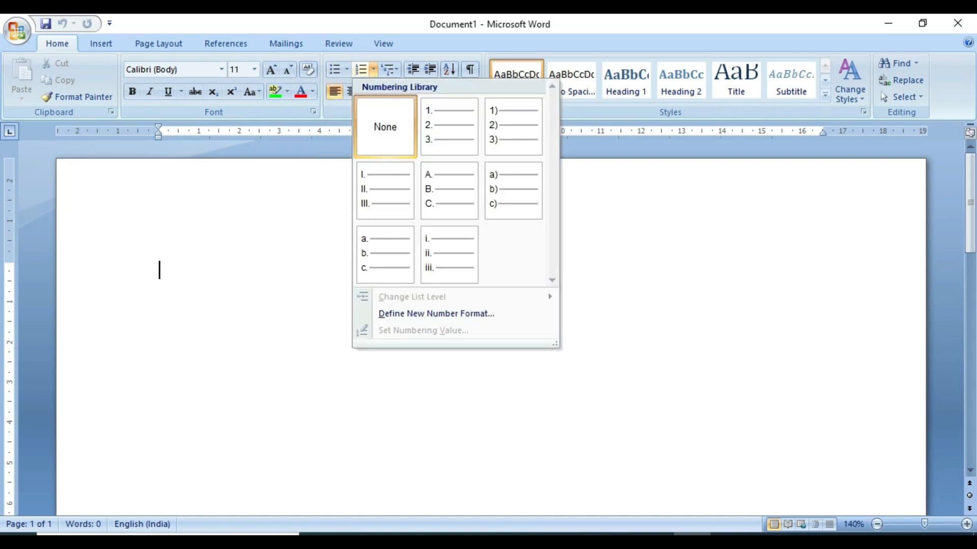
left_click(396, 69)
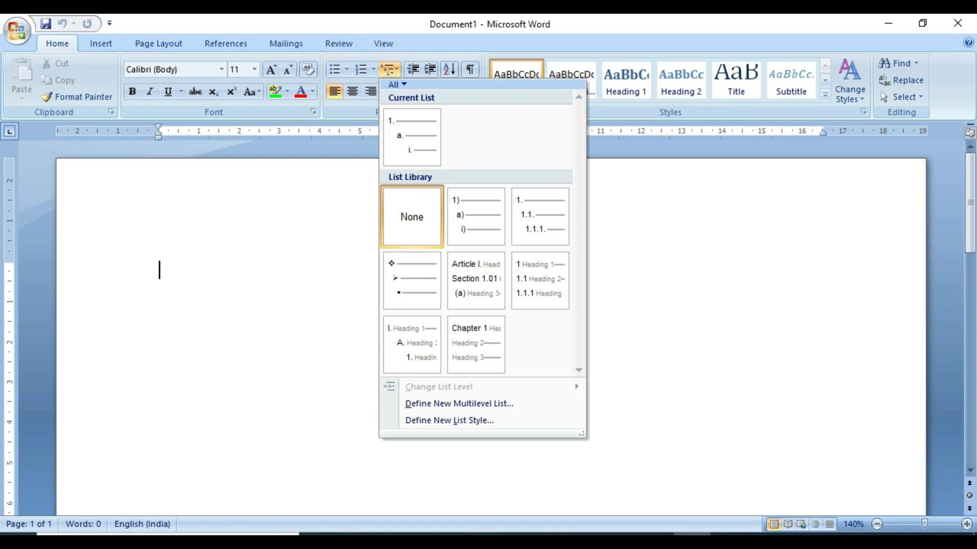
left_click(395, 69)
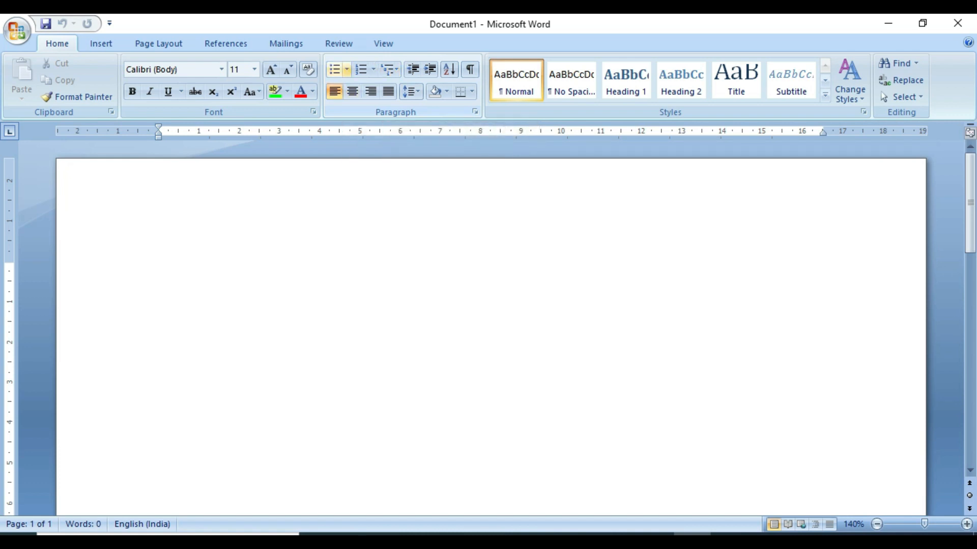
Step: Set the font size to 36 and enter "What is your name" as the first line
left_click(254, 69)
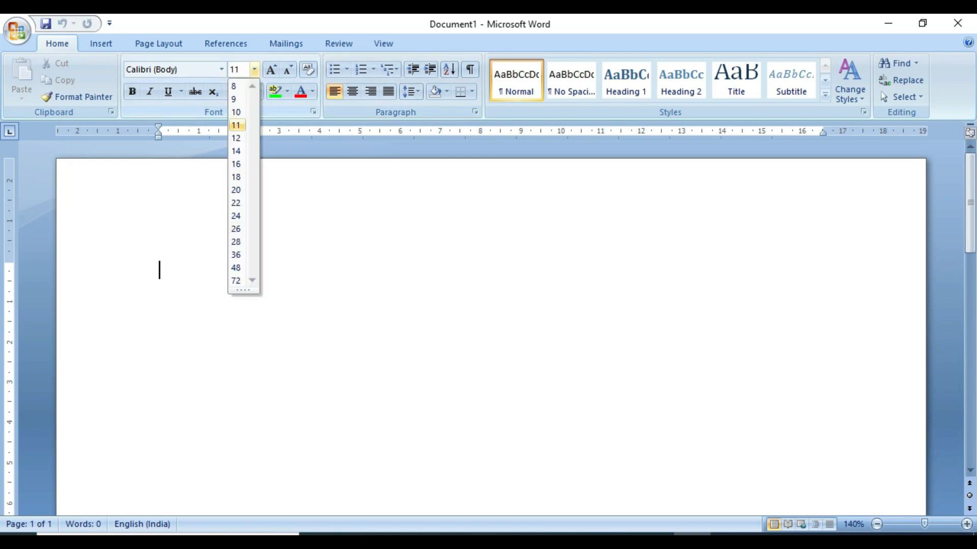
left_click(236, 254)
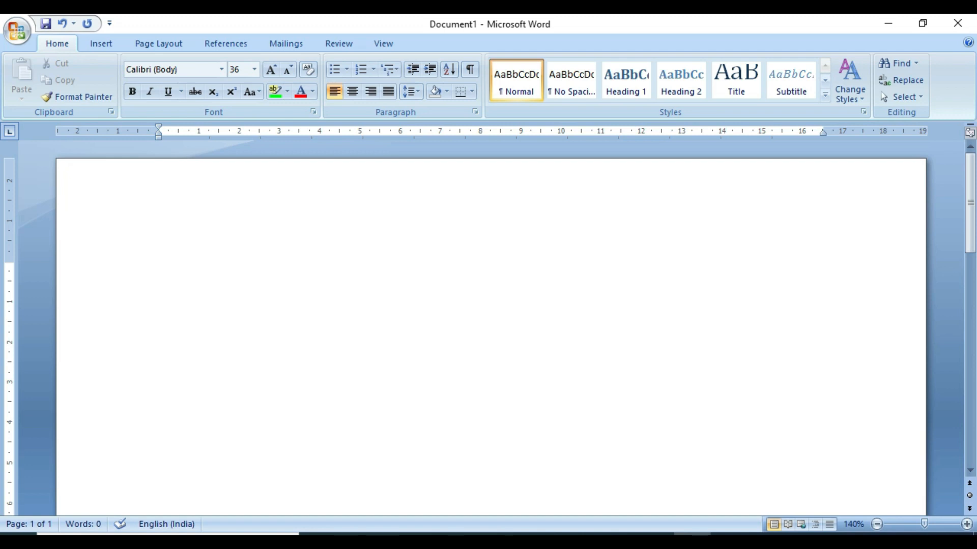
type("W")
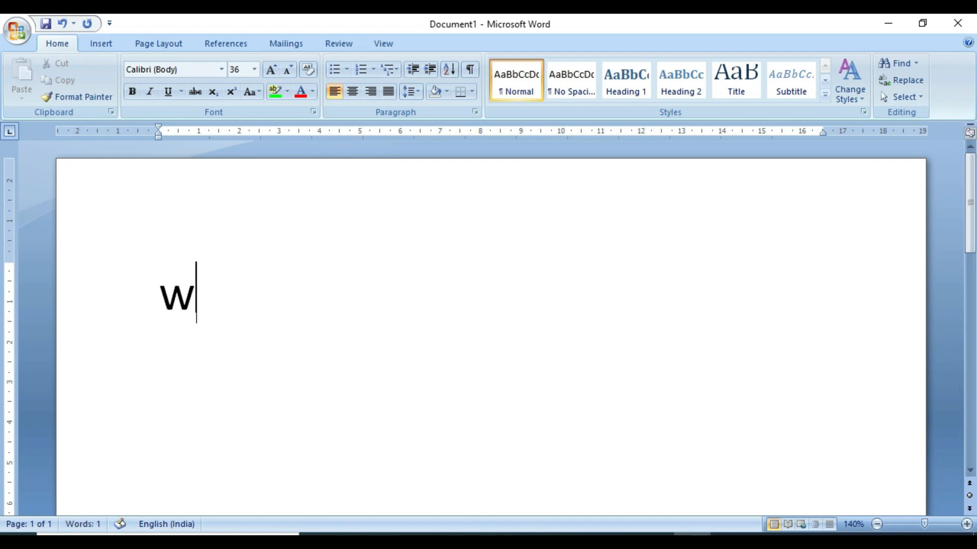
type("hat i")
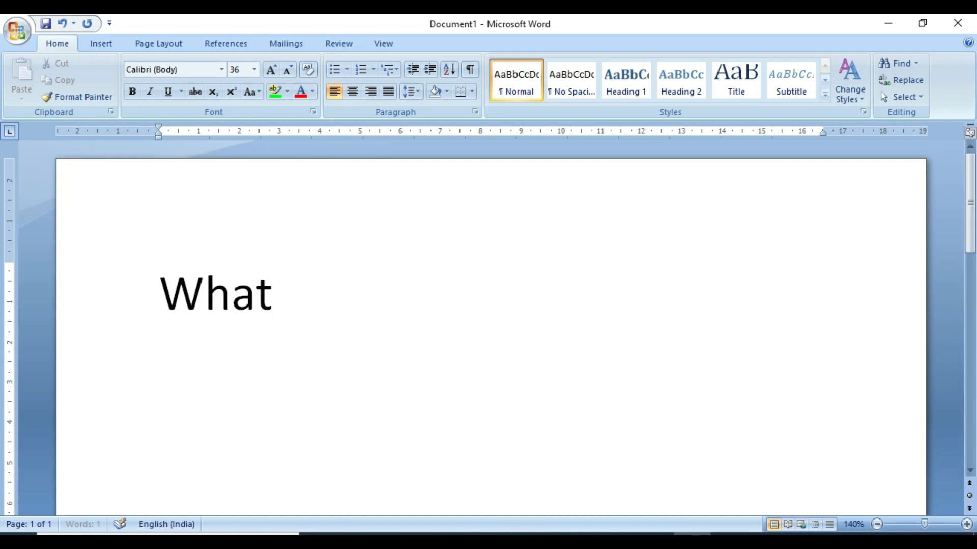
type("s y")
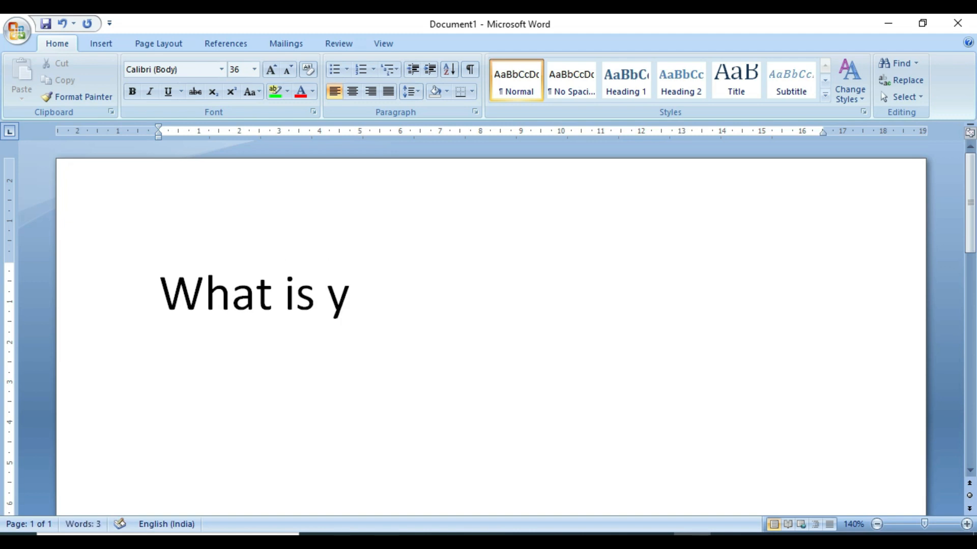
type("our name")
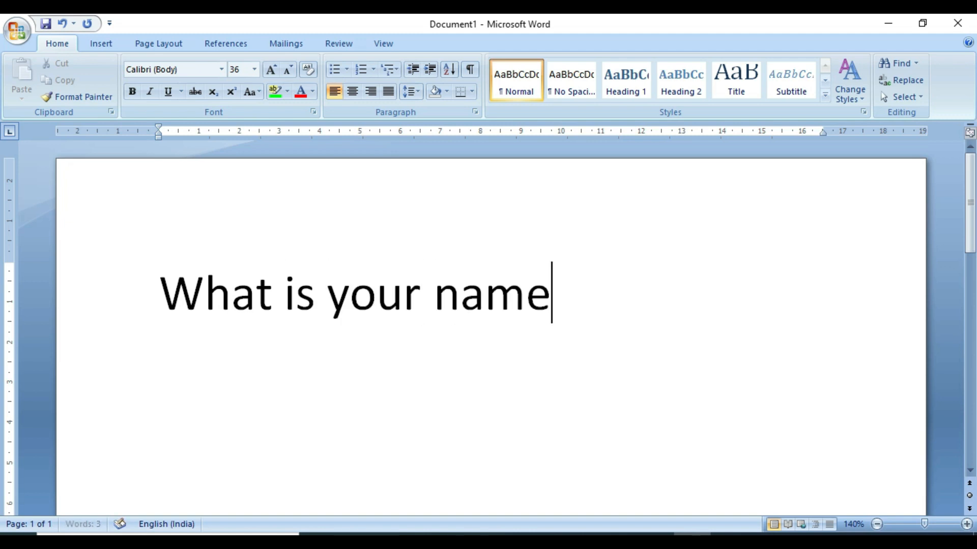
key("Return")
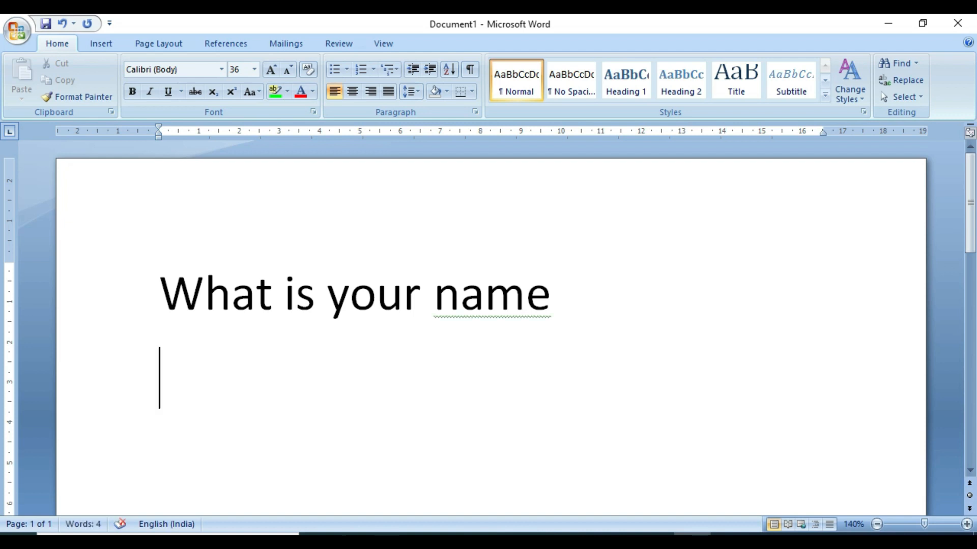
Step: Enter "What is your father name" as the second line
type("y")
key("BackSpace")
type("what i")
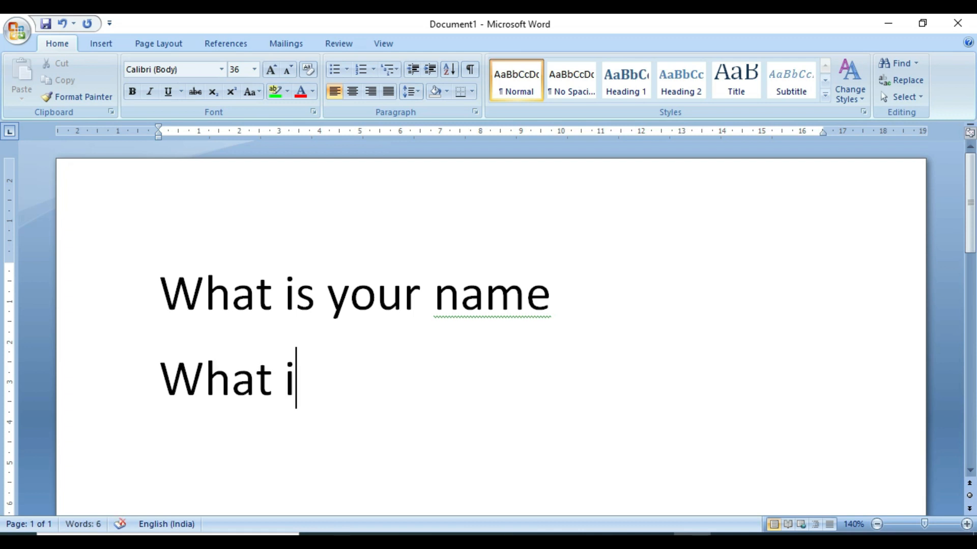
type("s your father")
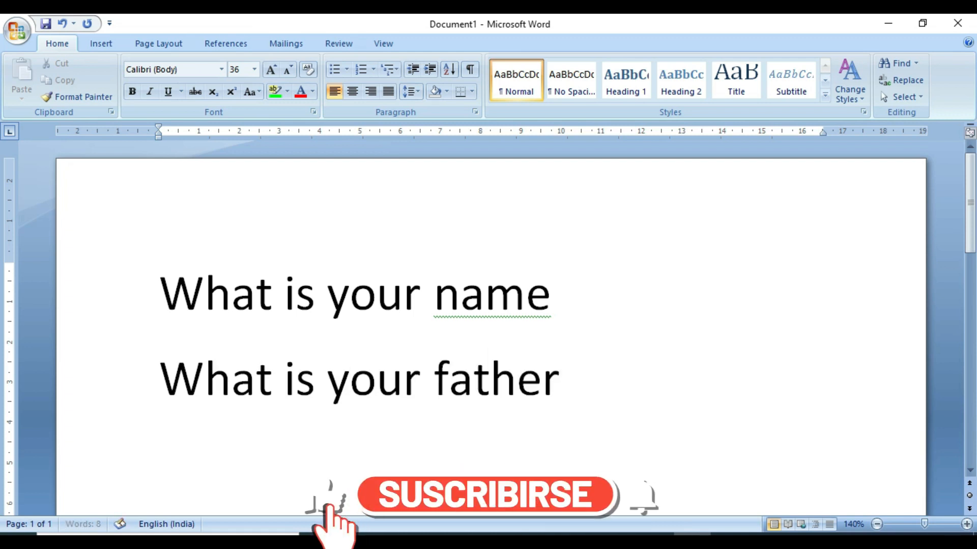
type(" name")
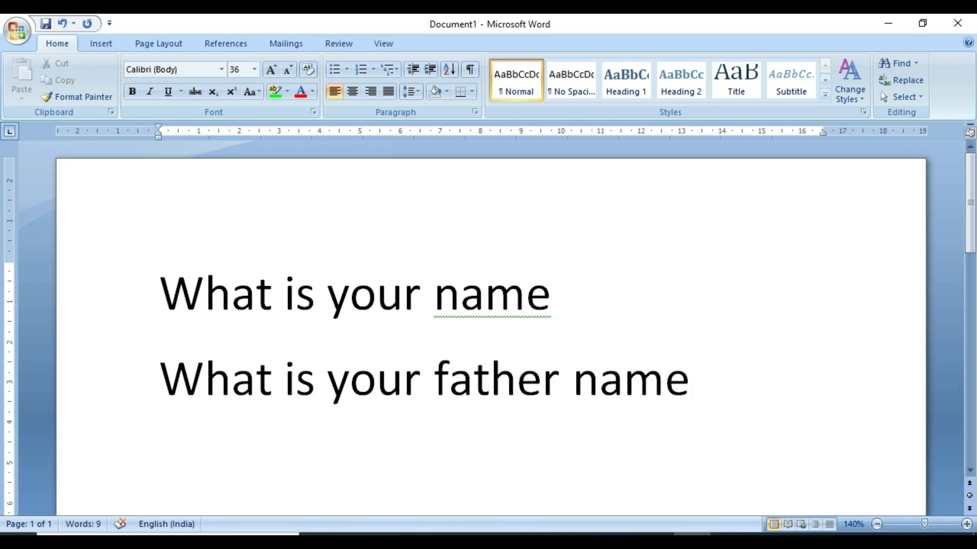
Step: Format both question lines as a bulleted list with the four-diamond bullet
left_click(163, 312)
double_click(164, 312)
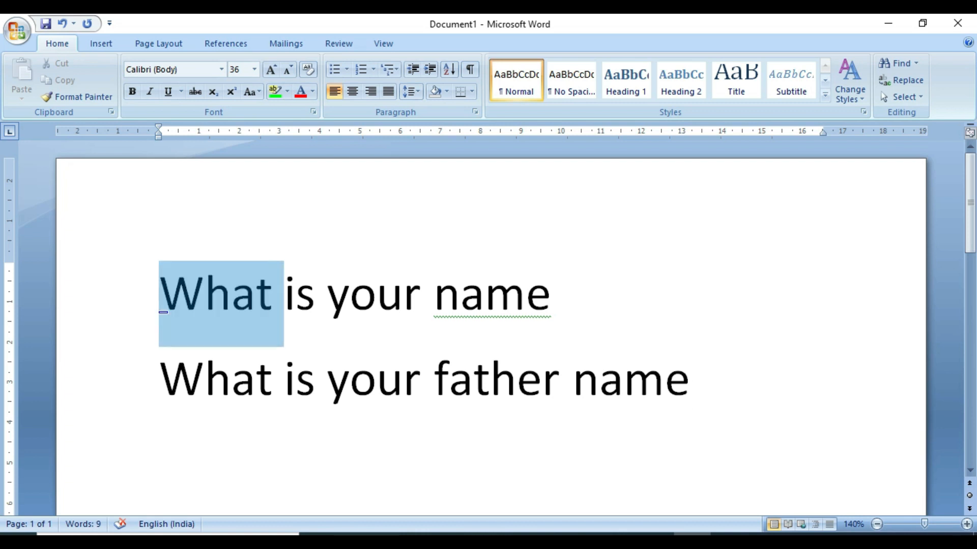
left_click_drag(163, 311, 712, 386)
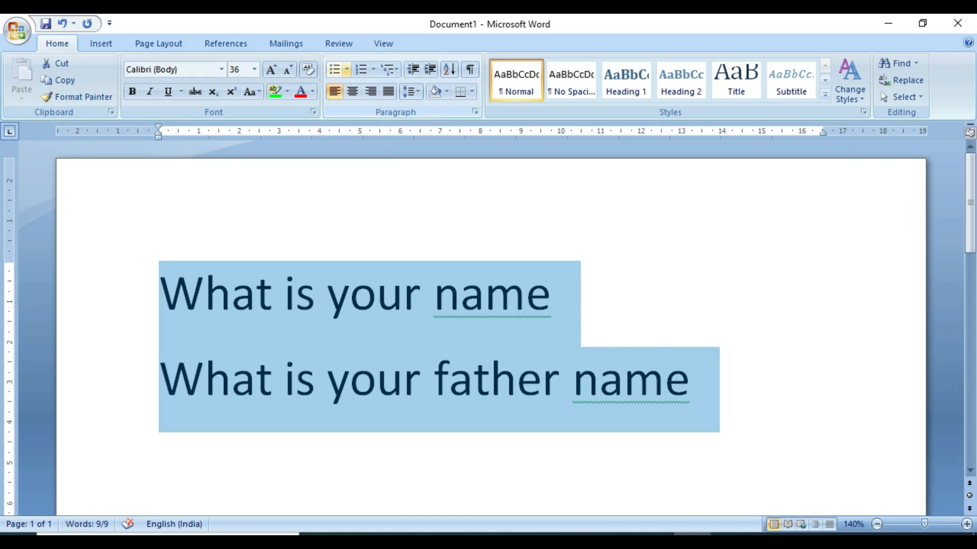
left_click(346, 69)
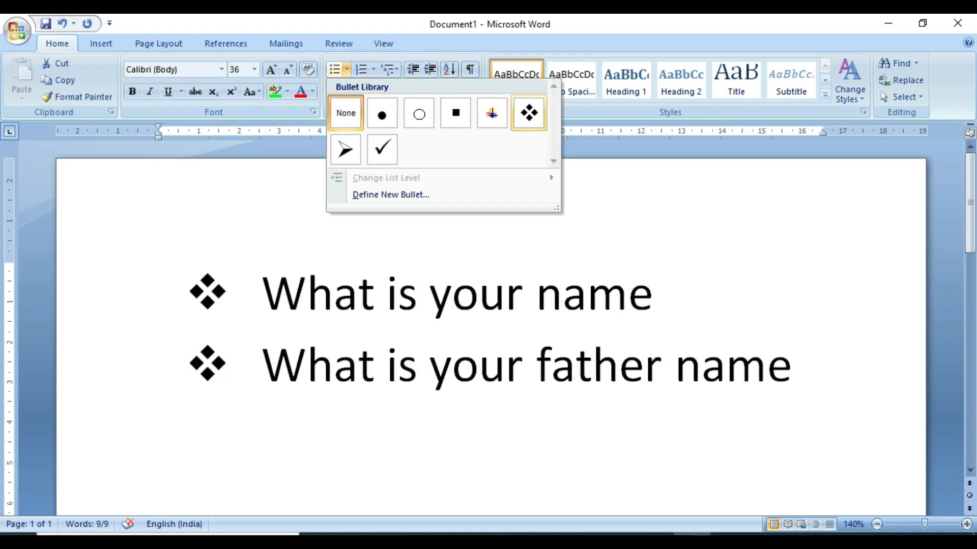
left_click(529, 113)
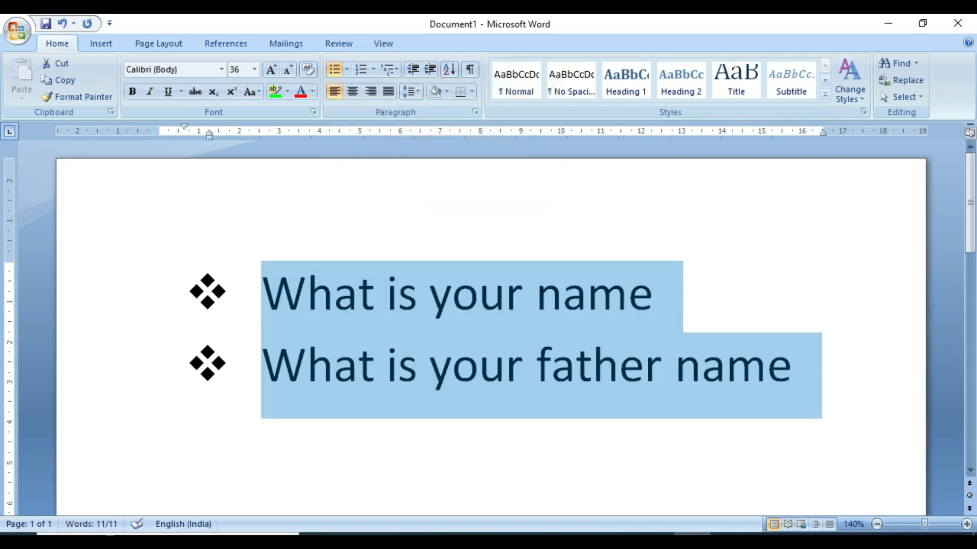
left_click(452, 293)
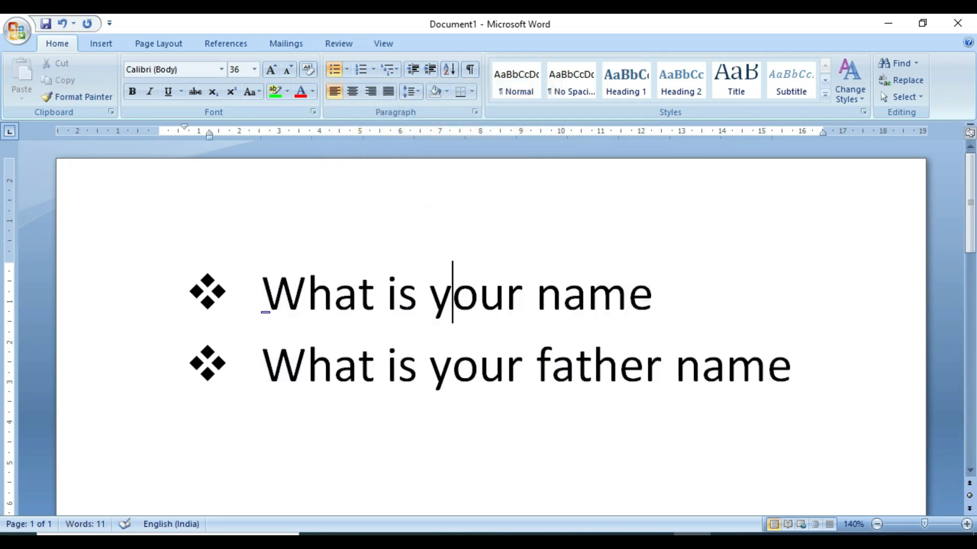
Step: Delete all of the document's content and generate sample paragraphs with =rand()
key("ctrl+a")
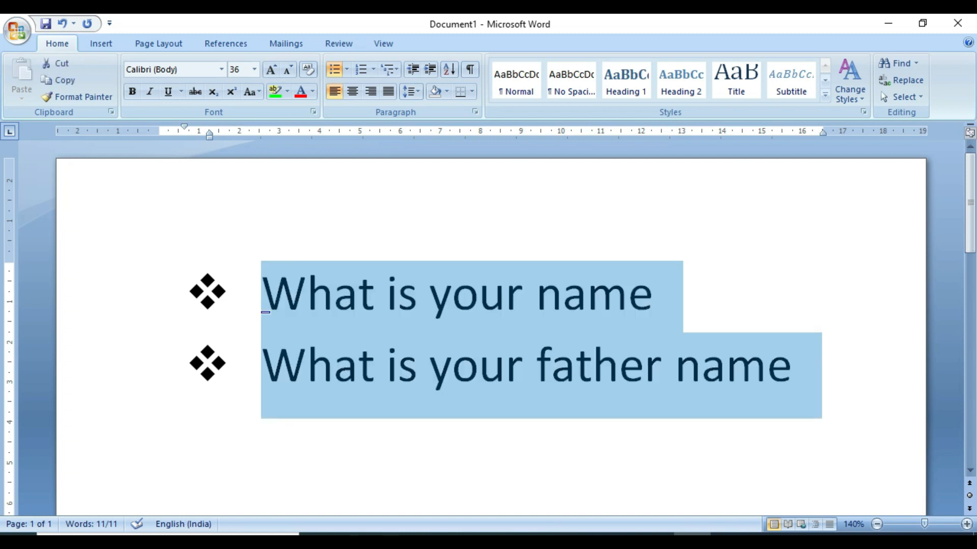
key("Delete")
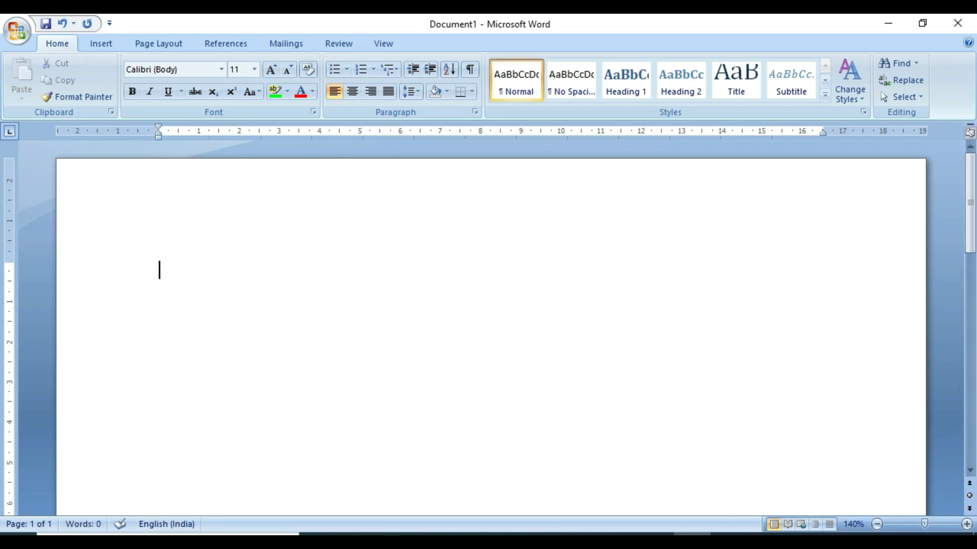
type("=rand()")
key("Return")
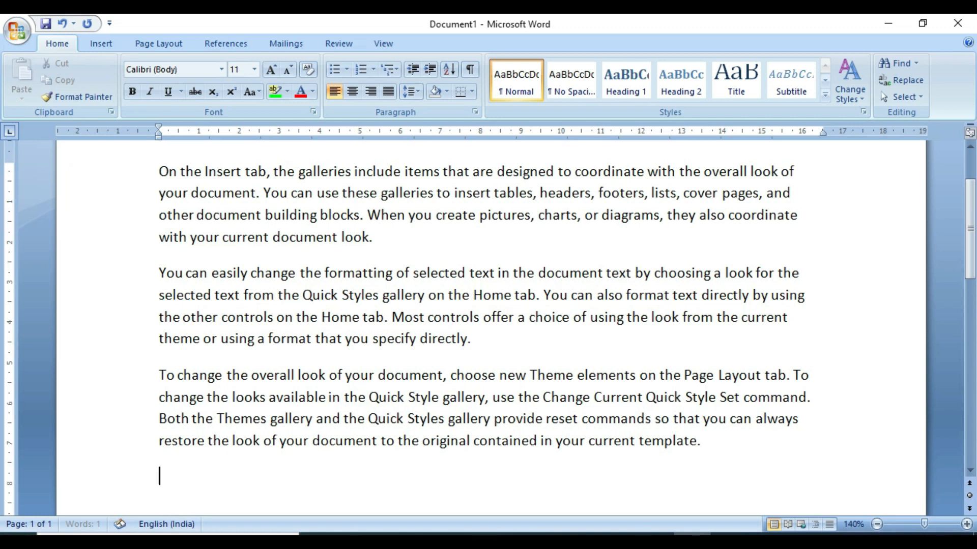
Step: Format the three sample paragraphs as a bulleted list with the solid square bullet
left_click_drag(159, 172, 794, 452)
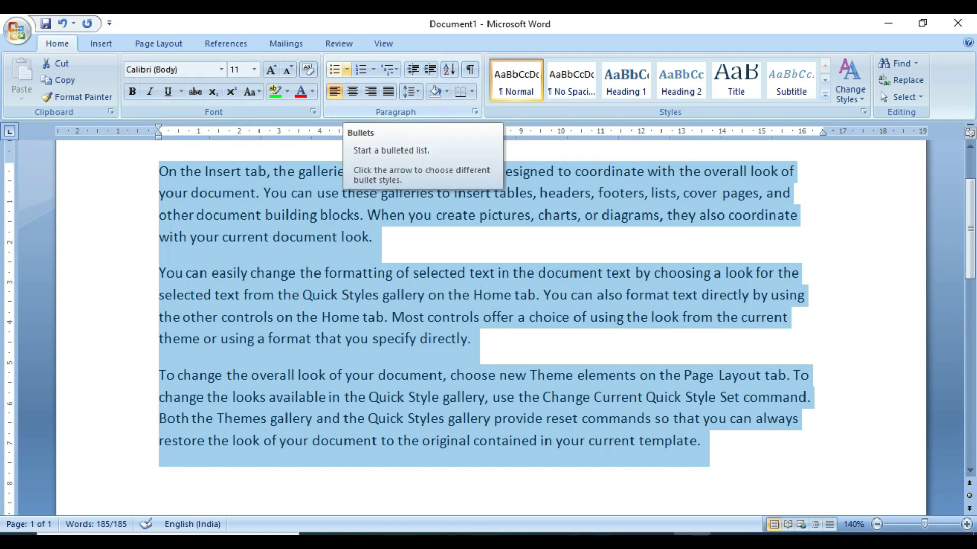
left_click(347, 69)
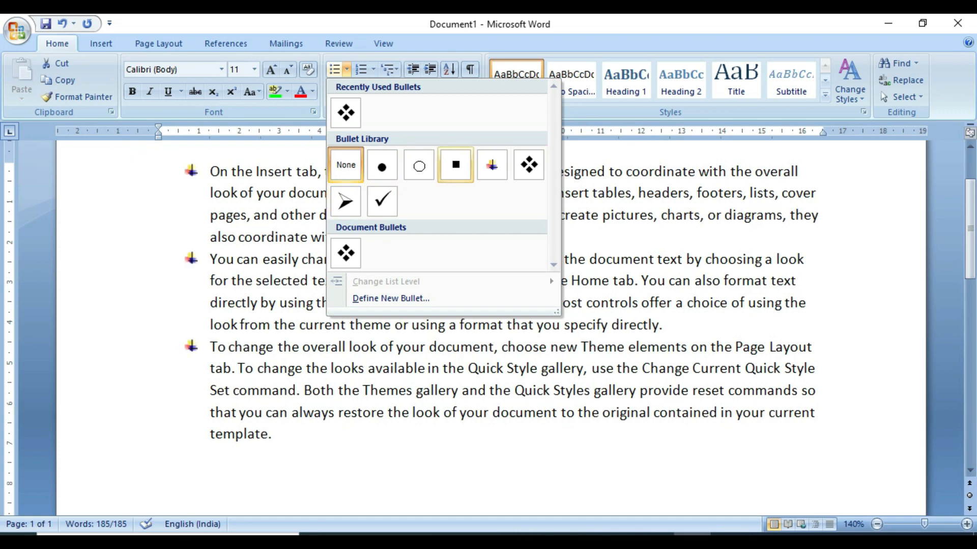
left_click(455, 165)
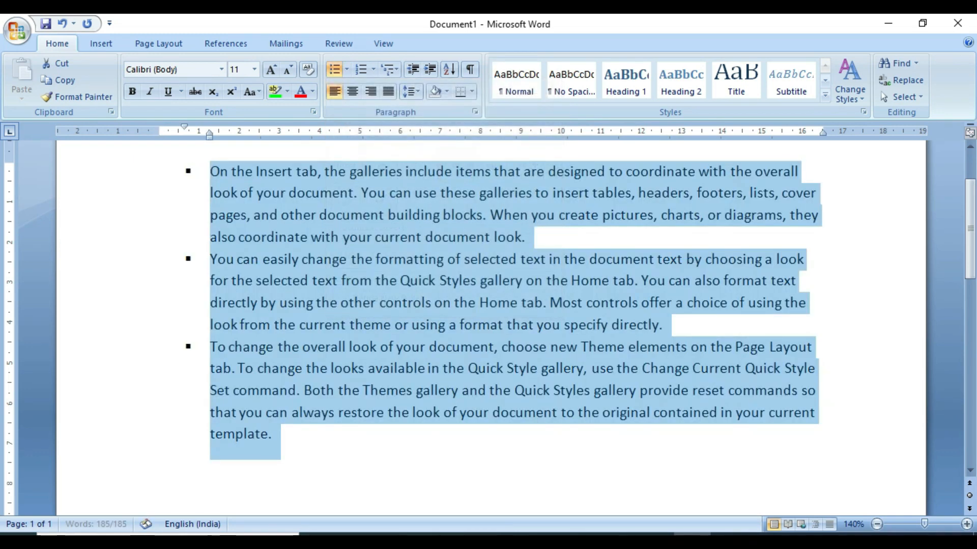
left_click(469, 237)
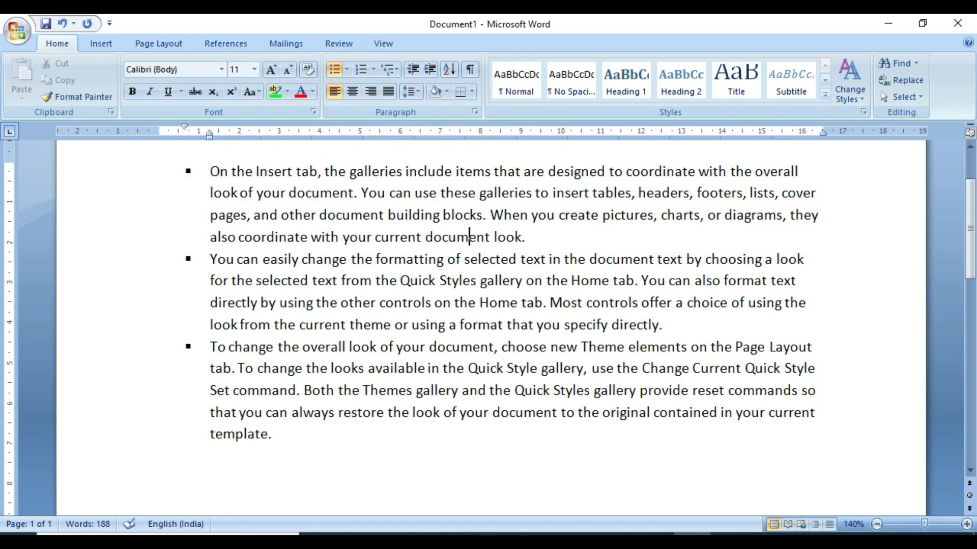
Step: Change the three bulleted paragraphs to a numbered list in the 1) 2) 3) format
left_click_drag(210, 171, 255, 171)
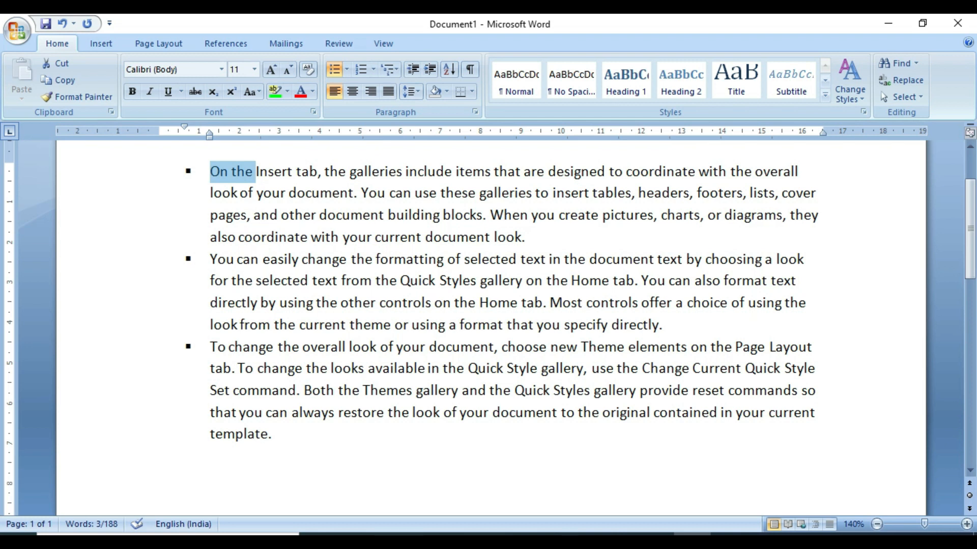
left_click(270, 216)
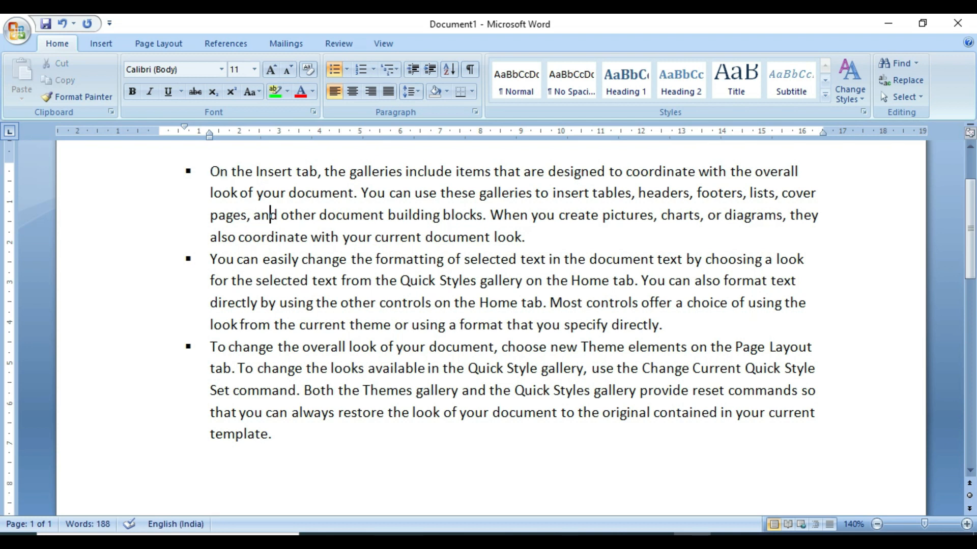
left_click_drag(210, 171, 488, 447)
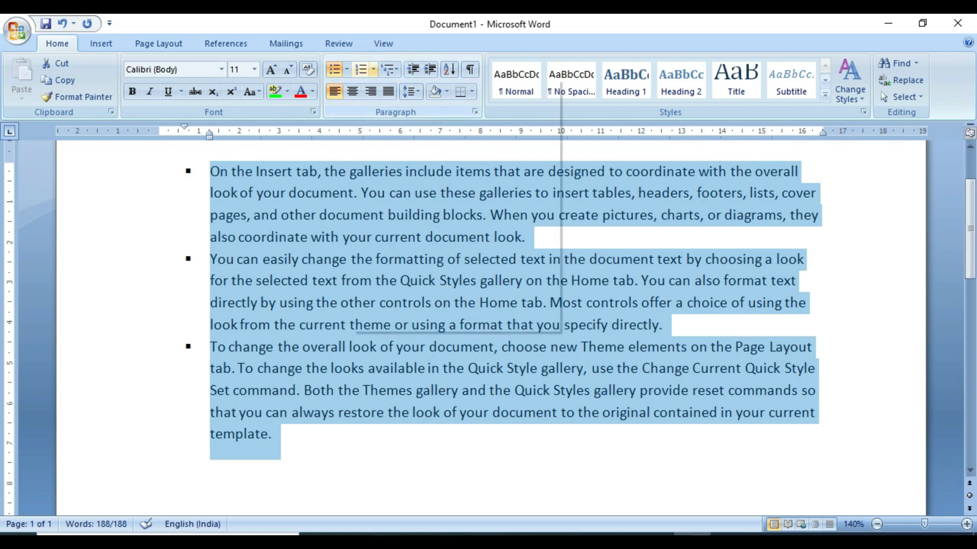
left_click(373, 69)
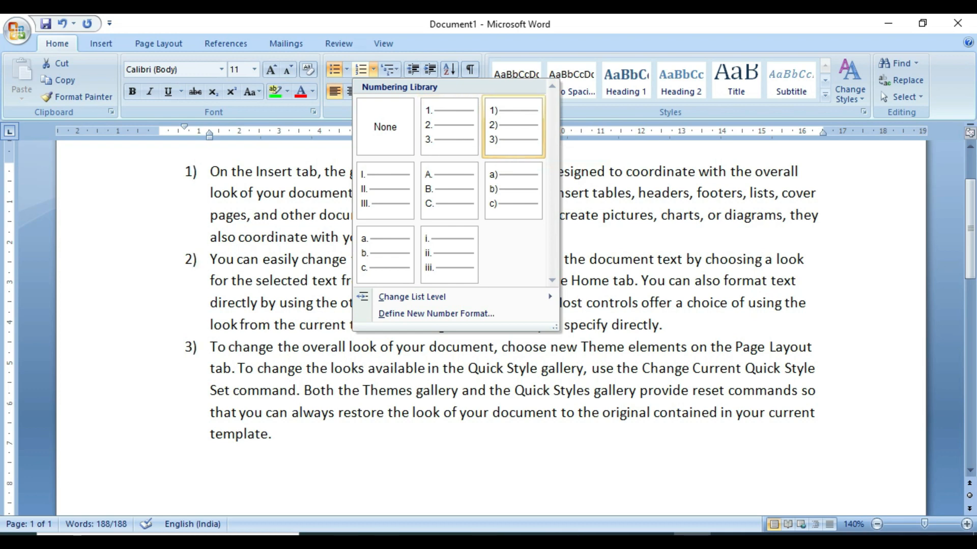
left_click(513, 127)
left_click(486, 237)
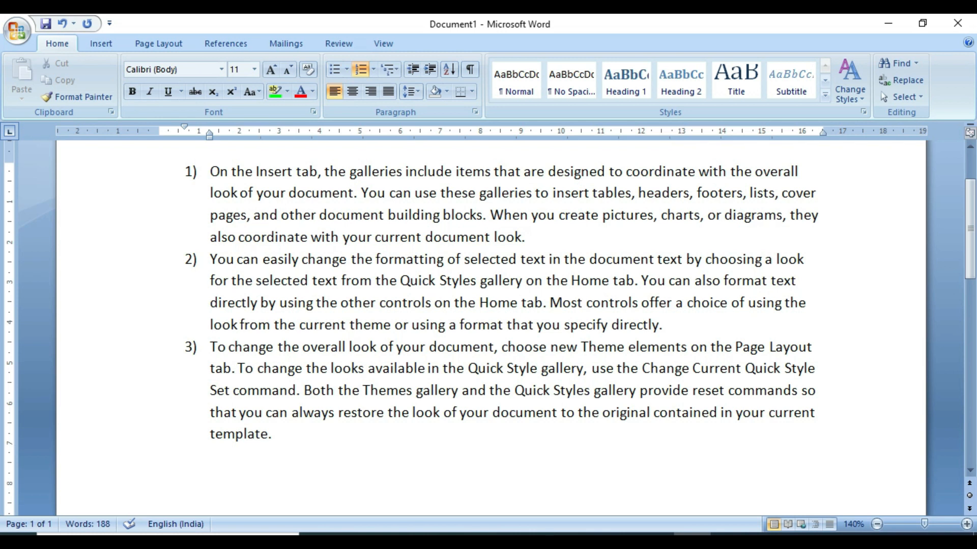
Step: Change the numbering of all three paragraphs to the lowercase Roman i. ii. iii. format
left_click_drag(211, 172, 360, 440)
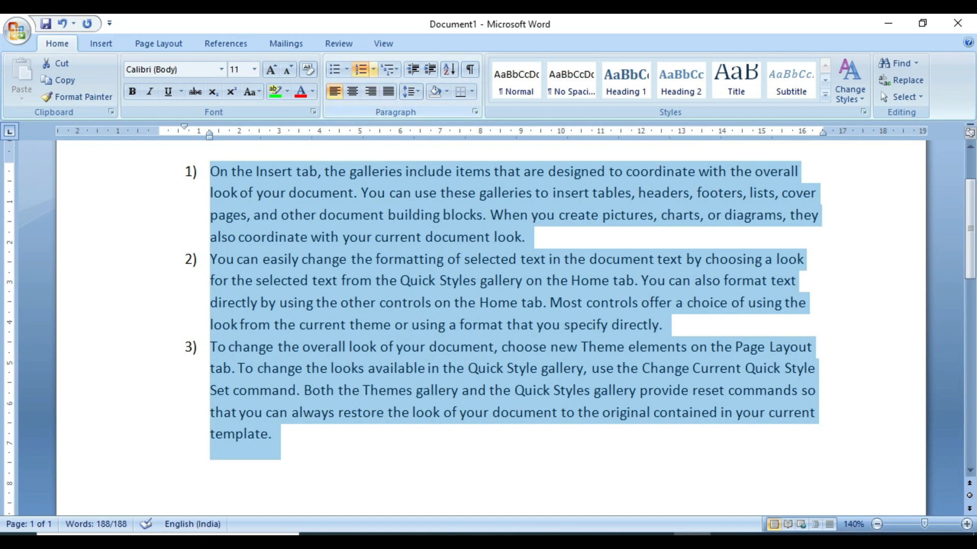
left_click(374, 70)
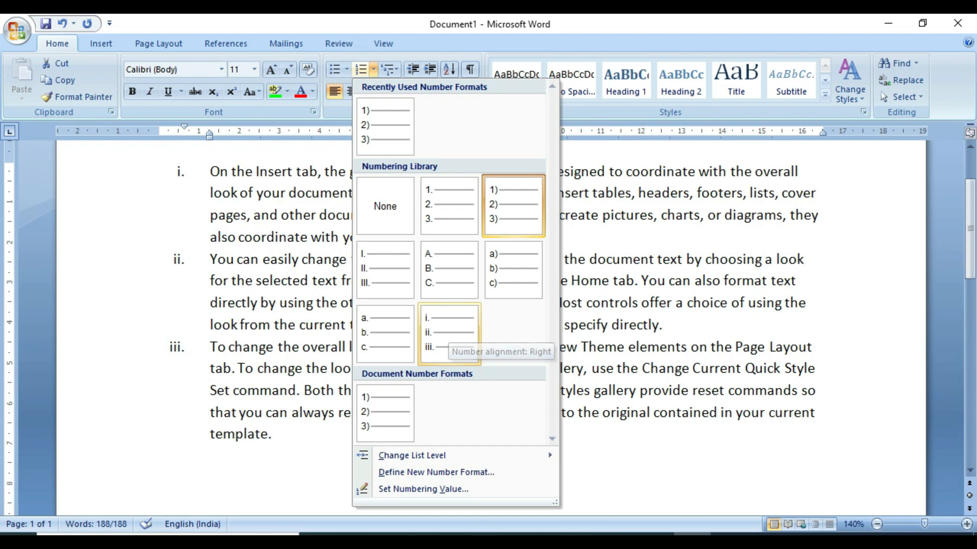
left_click(448, 338)
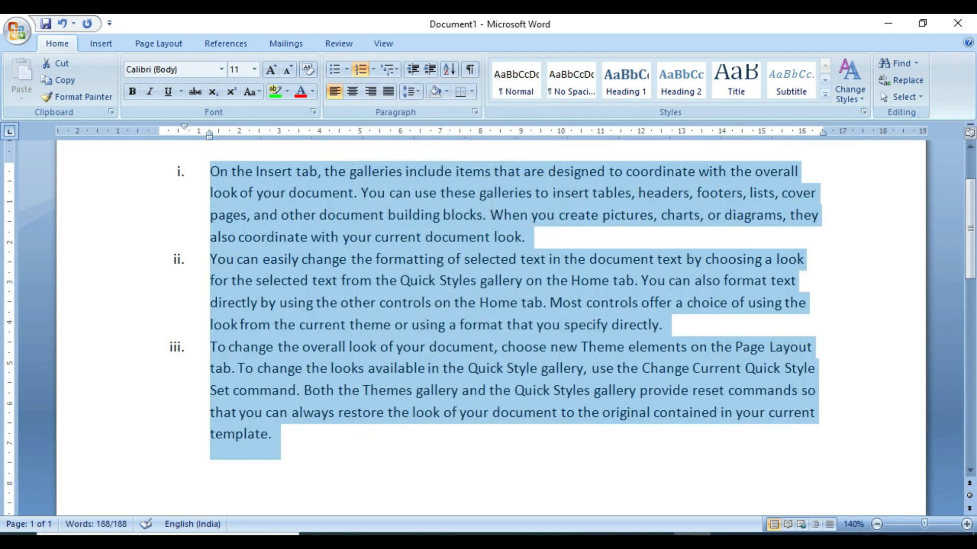
left_click(449, 325)
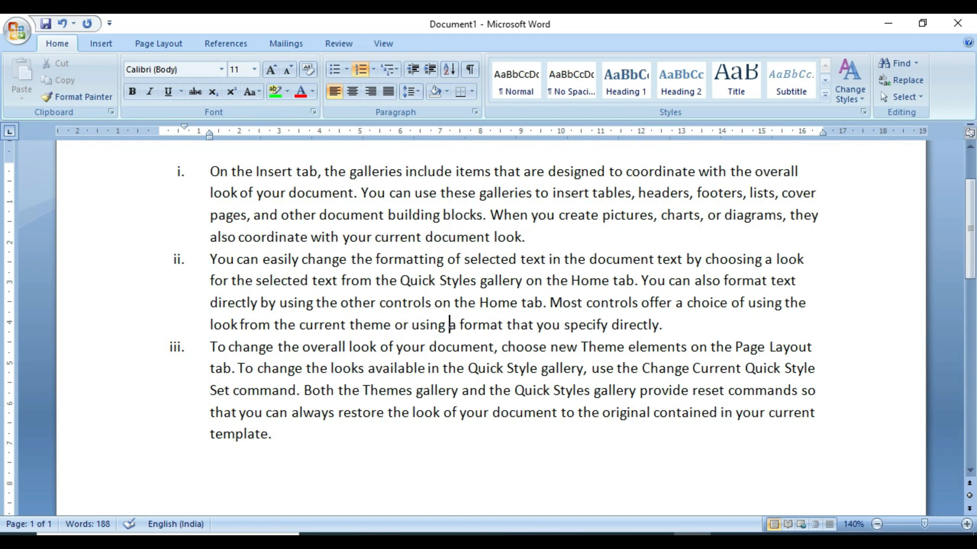
Step: Delete all three numbered paragraphs from the document and set the font size to 16
key("ctrl+a")
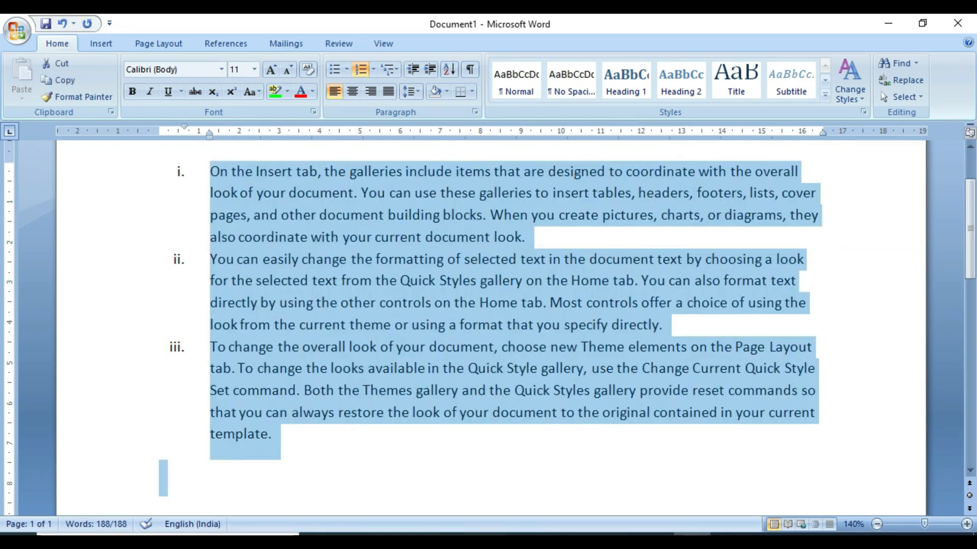
key("Delete")
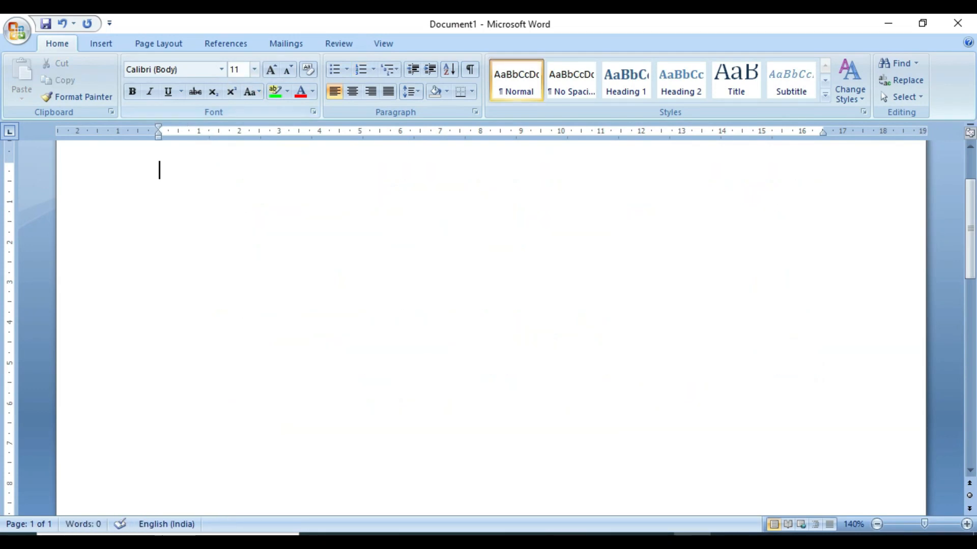
left_click(254, 70)
key("Down")
key("Down")
key("Down")
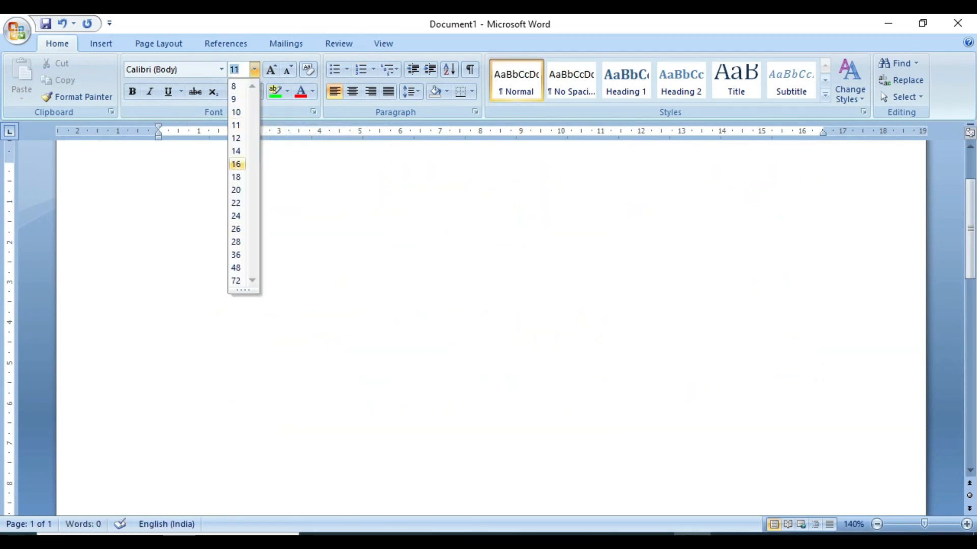
key("Return")
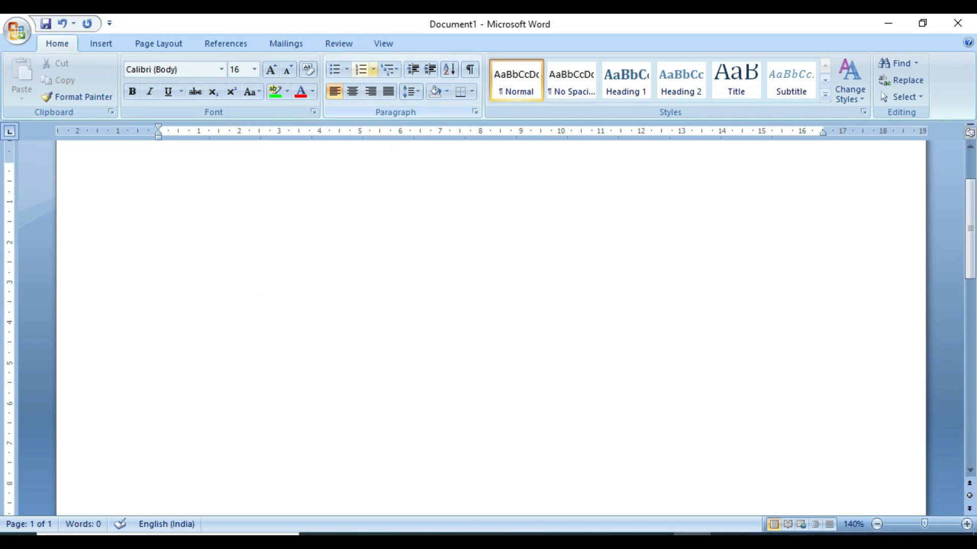
Step: Start a numbered list in the 1) 2) 3) format and enter "Ram" as the first item
left_click(373, 69)
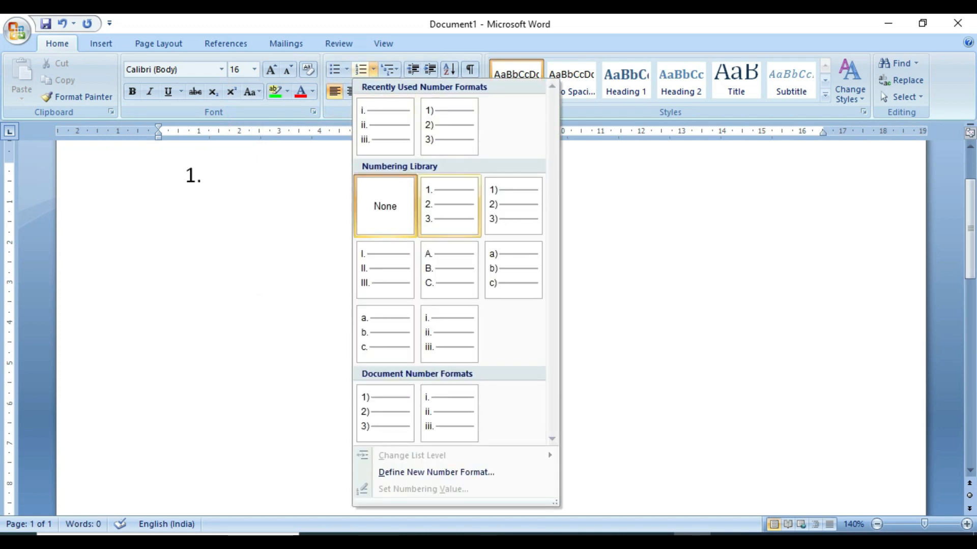
key("Right")
key("Return")
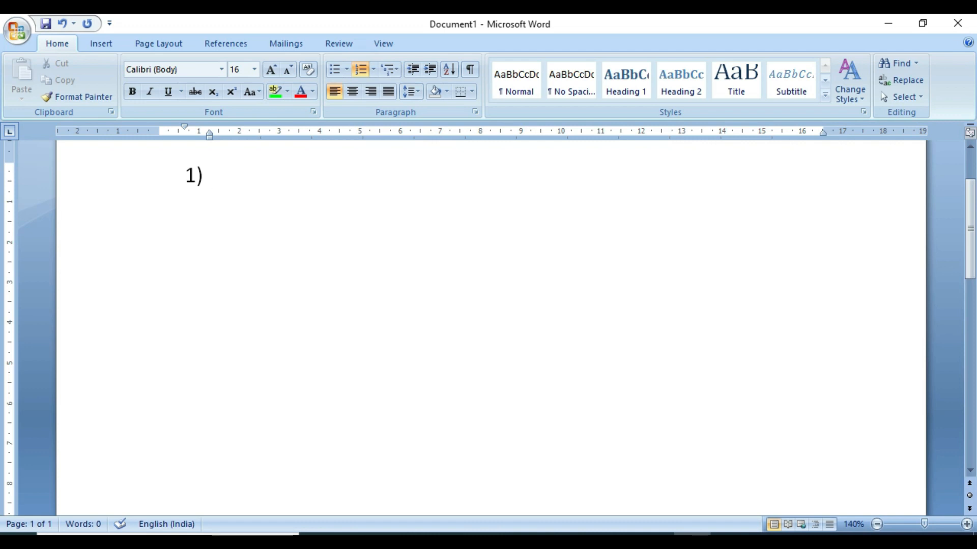
type("ram")
key("Return")
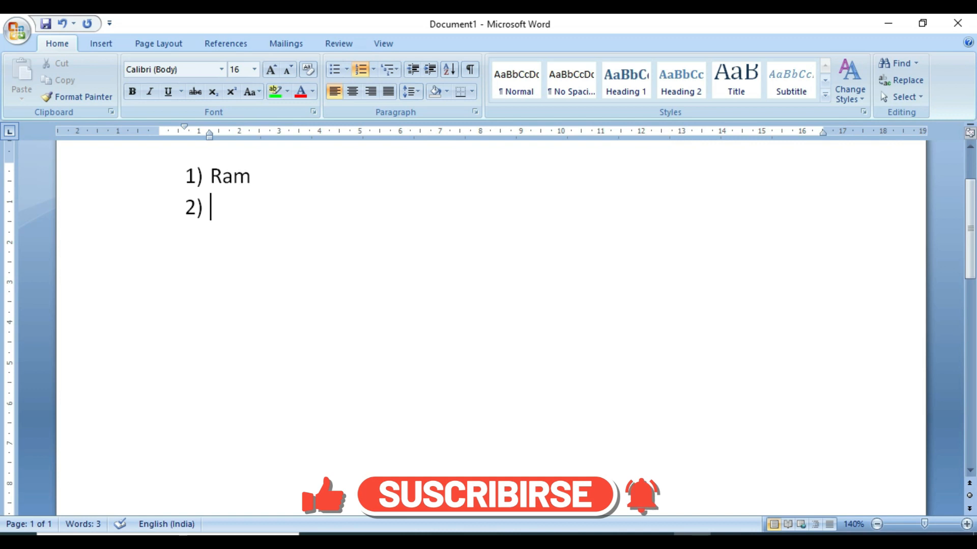
Step: Enter "Ram" followed by 14 repetitions of "ram" as the second list item, and start a third item
type("ra,")
key("BackSpace")
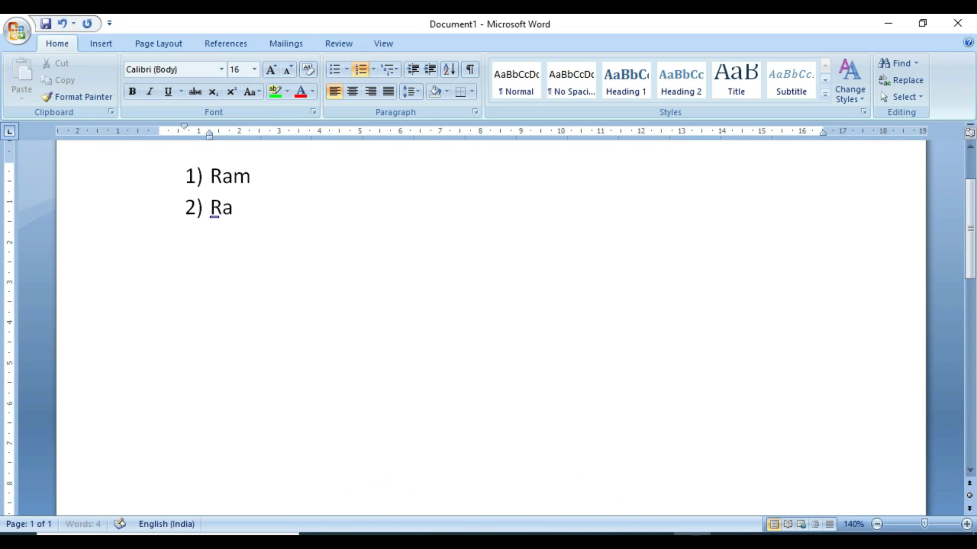
type("m ram")
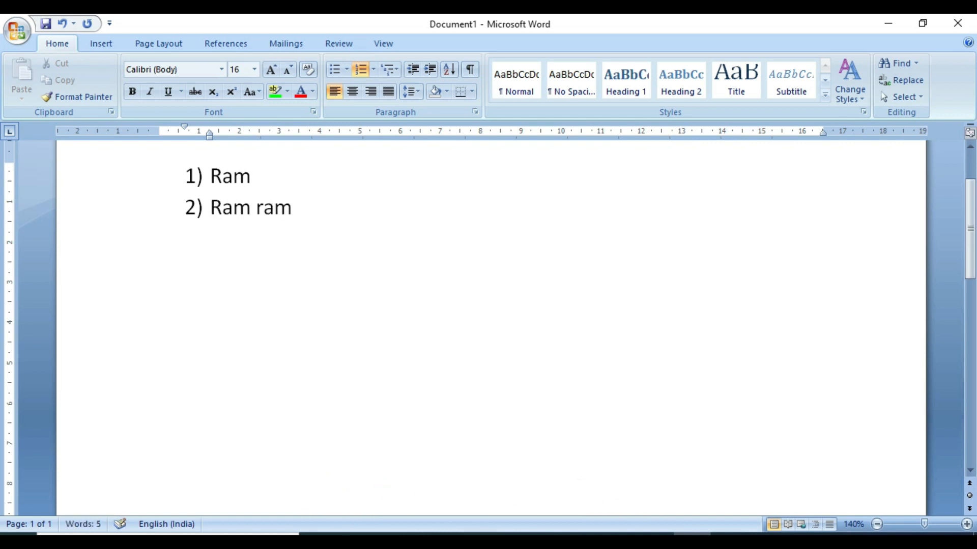
type(" ram ram")
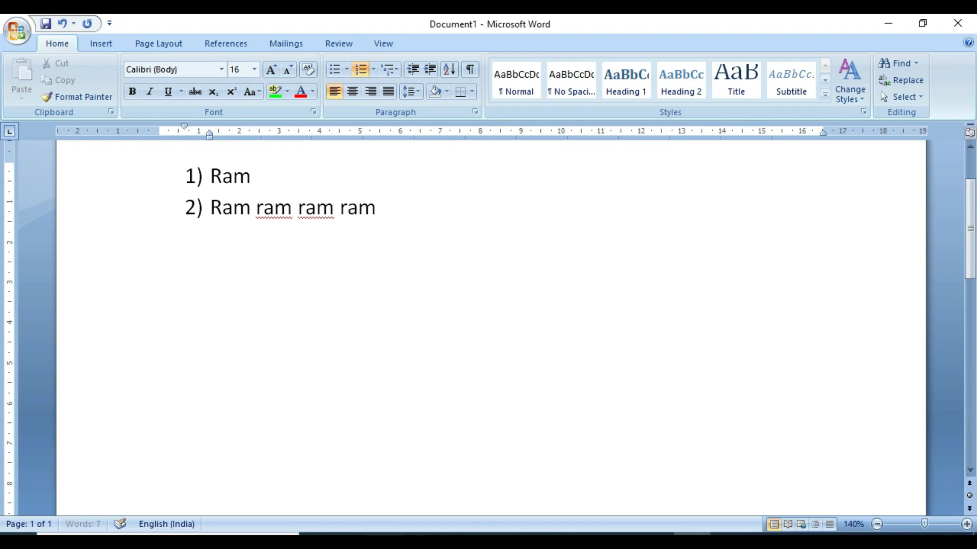
type(" ram ram")
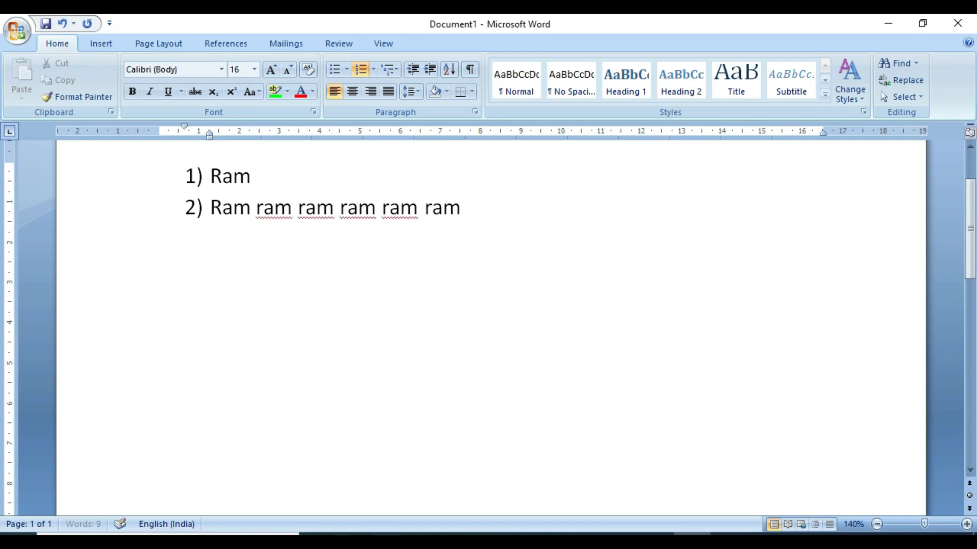
type(" ram ra")
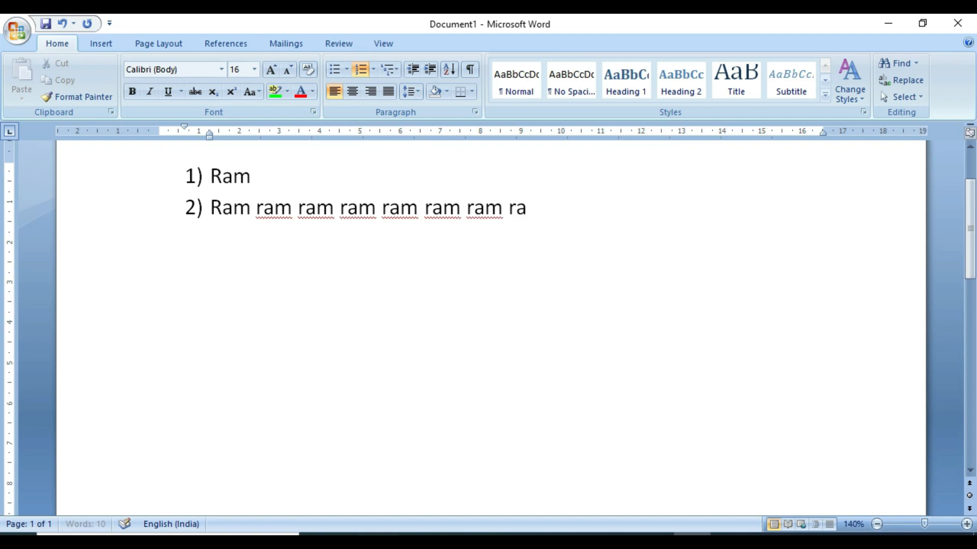
type("m ram ram")
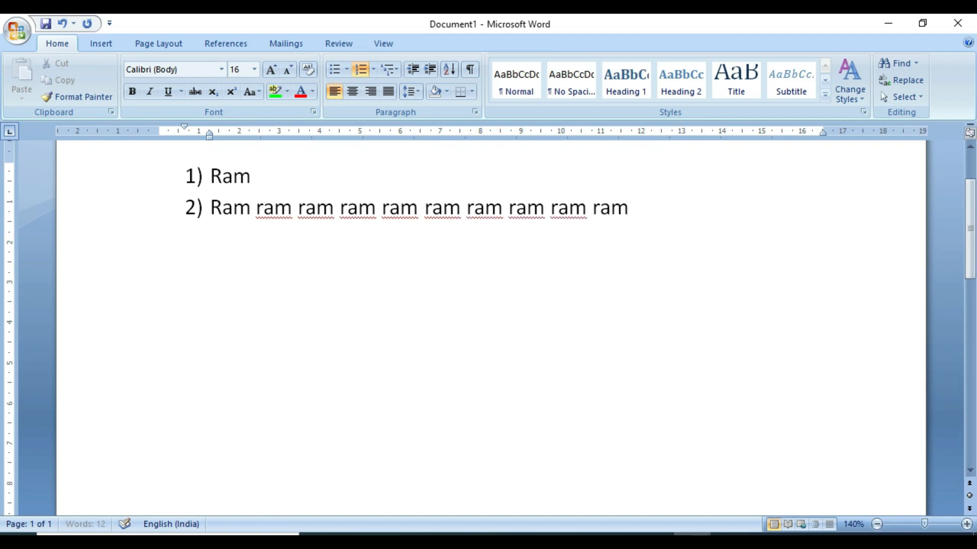
type(" ram ram")
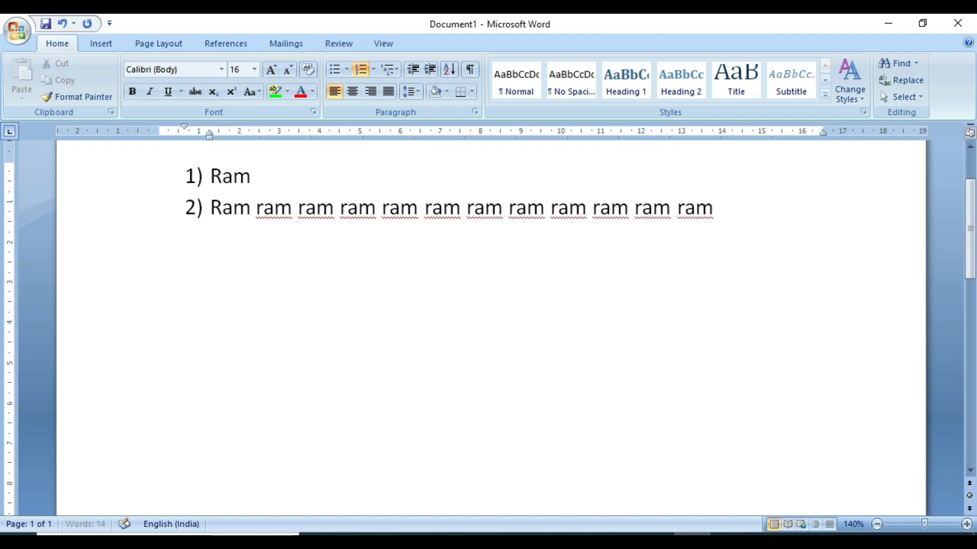
type(" ram ram")
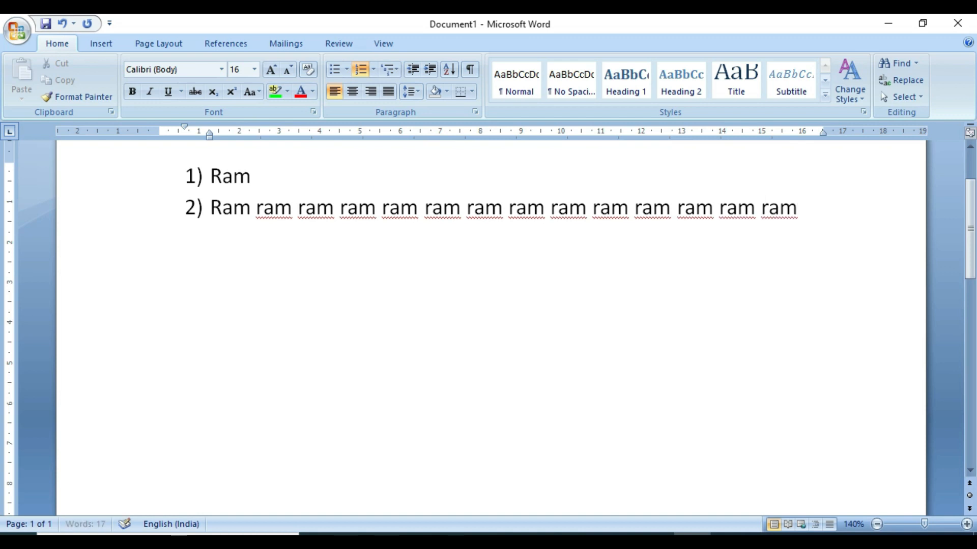
type(" ram")
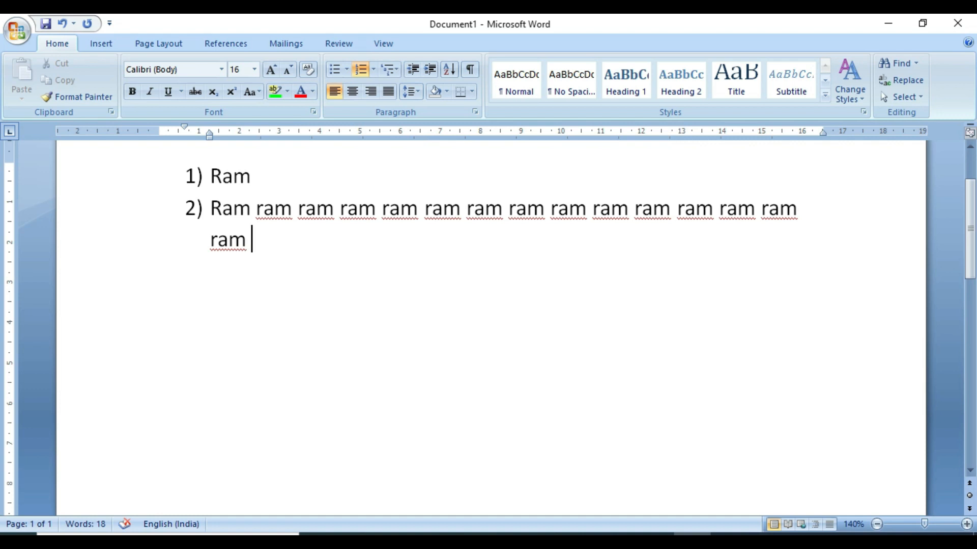
key("Return")
Step: Clear the whole numbered list from the document and set the font size to 16 for new text
key("ctrl+a")
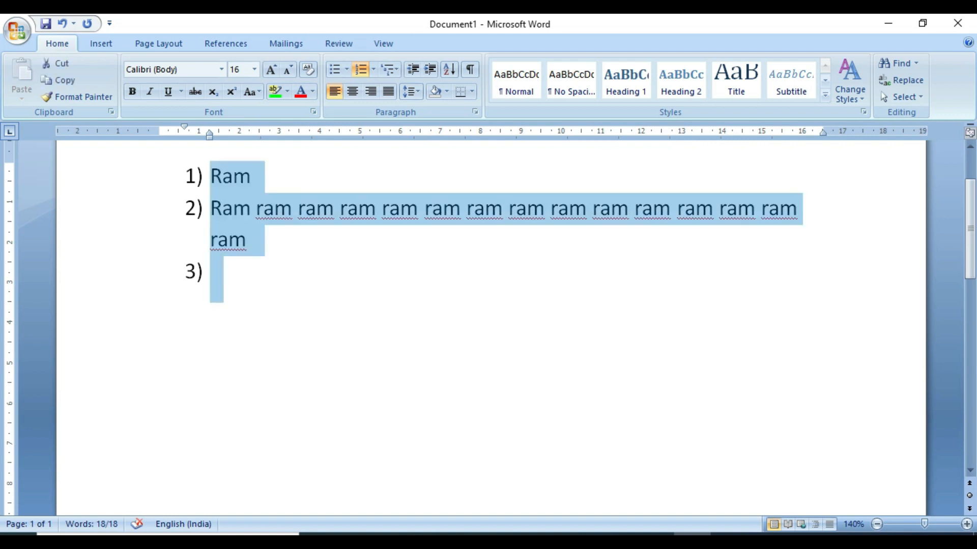
key("Delete")
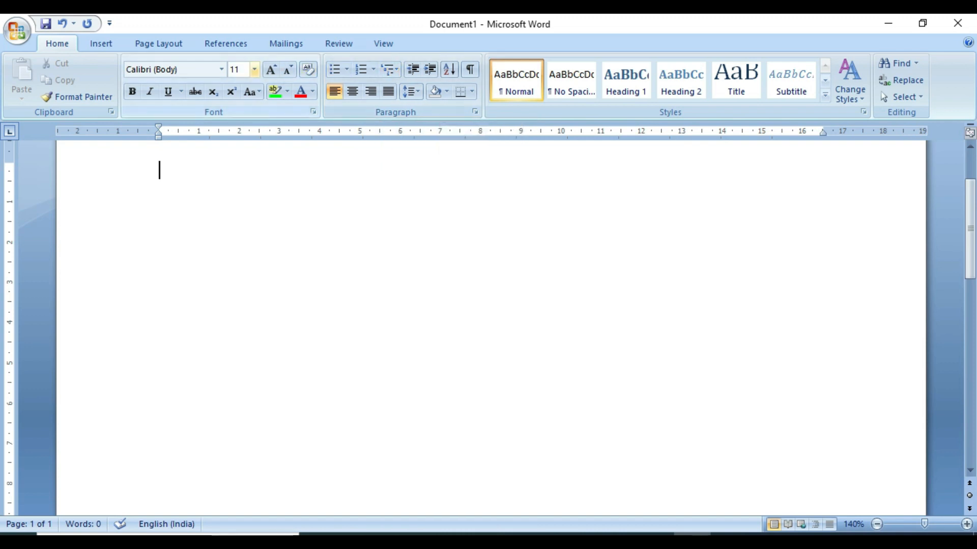
left_click(254, 69)
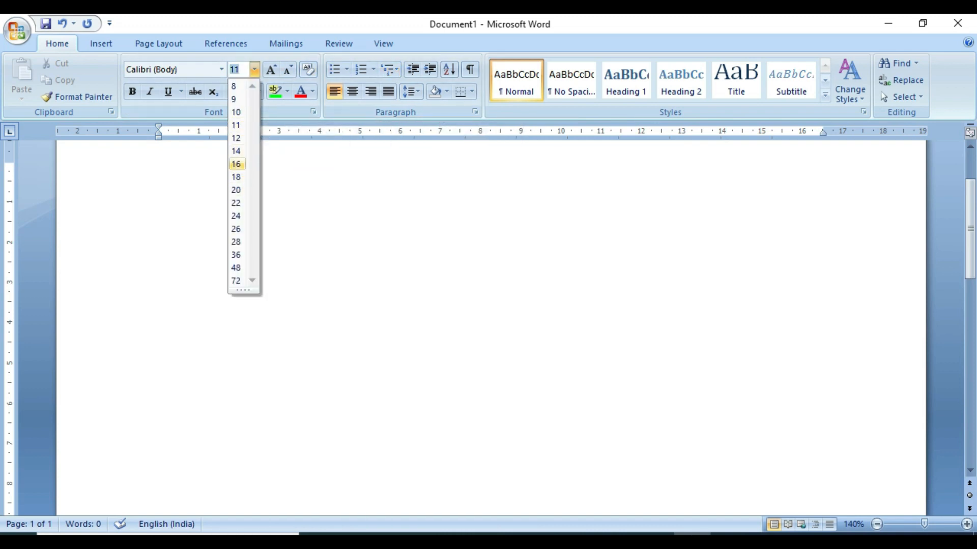
left_click(236, 164)
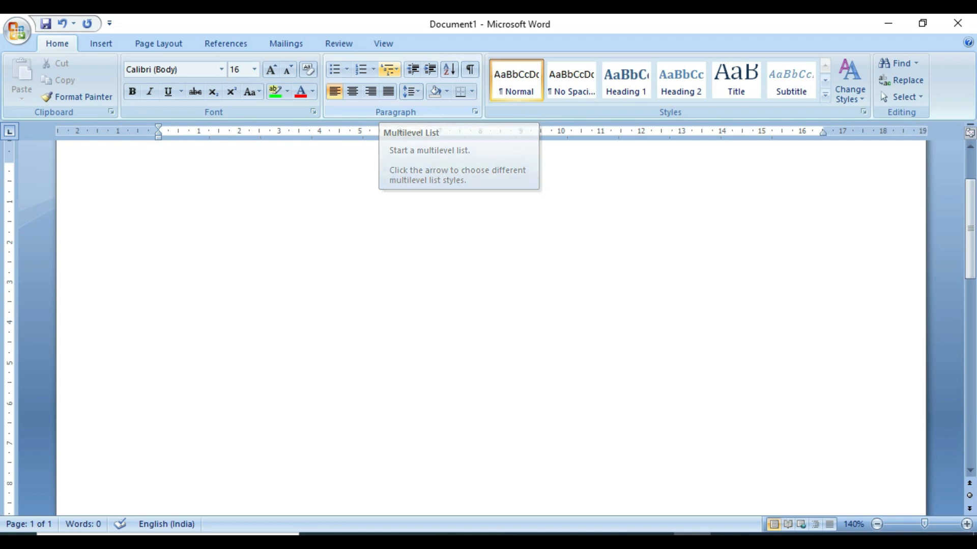
Step: Start a multilevel list in the 1) a) i) style and enter "Fill in the blanks :" as its first item
left_click(393, 69)
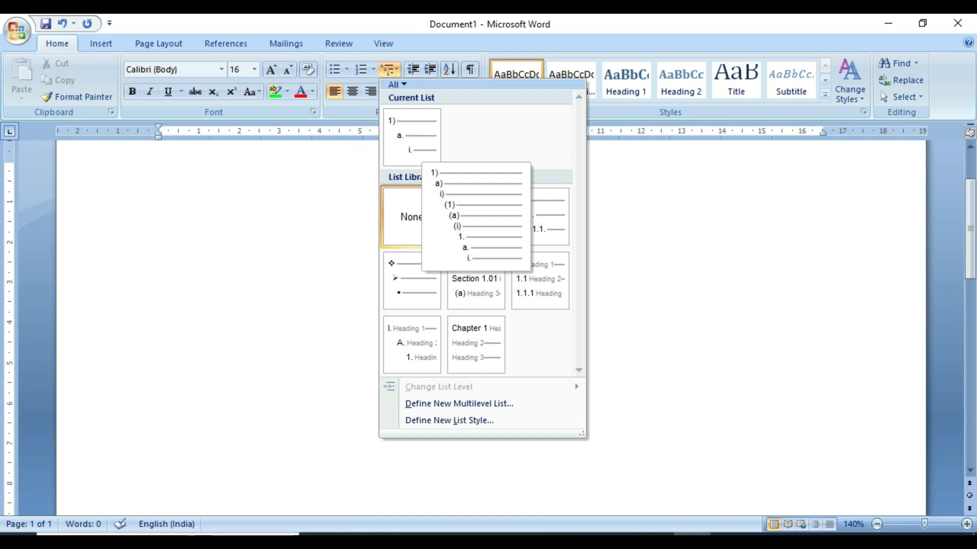
left_click(475, 216)
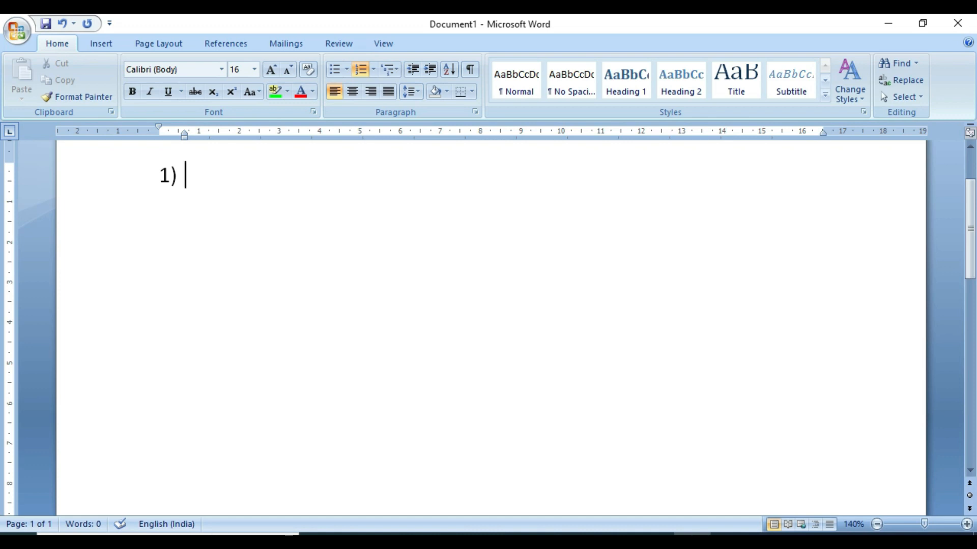
type("f")
key("BackSpace")
type("Fill in th")
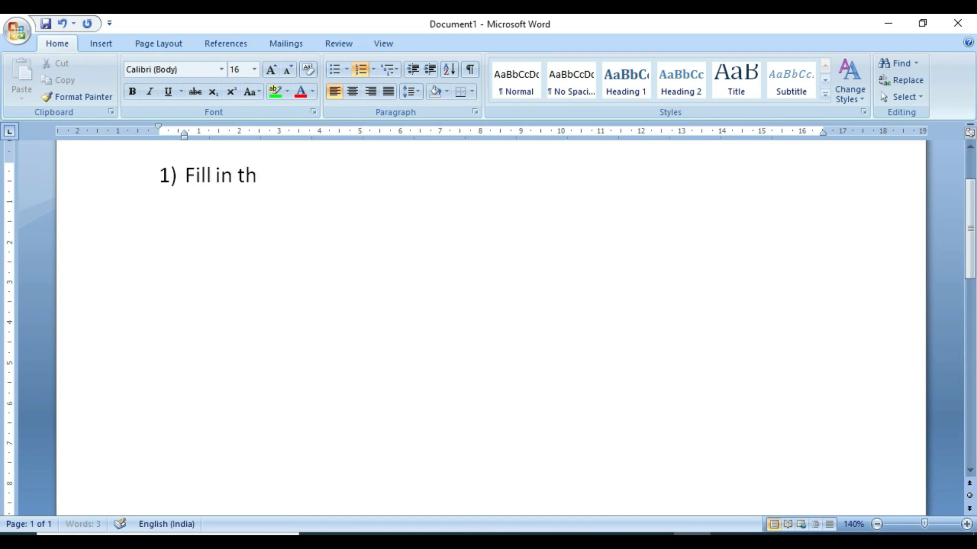
type("e blanks")
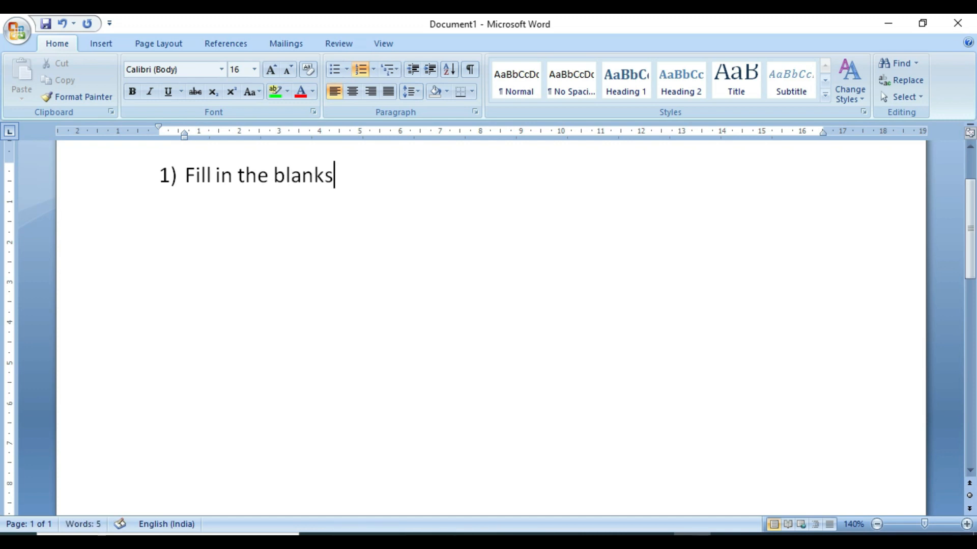
type(" :")
key("Return")
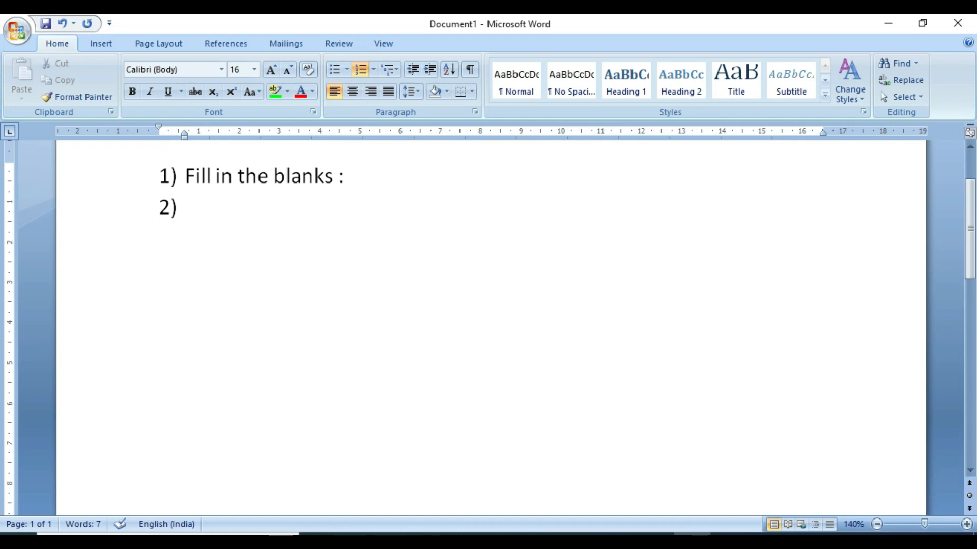
Step: Add the second-level items a) "Ram", b) "Sm" and c) "Kjdj" under "Fill in the blanks :"
key("Tab")
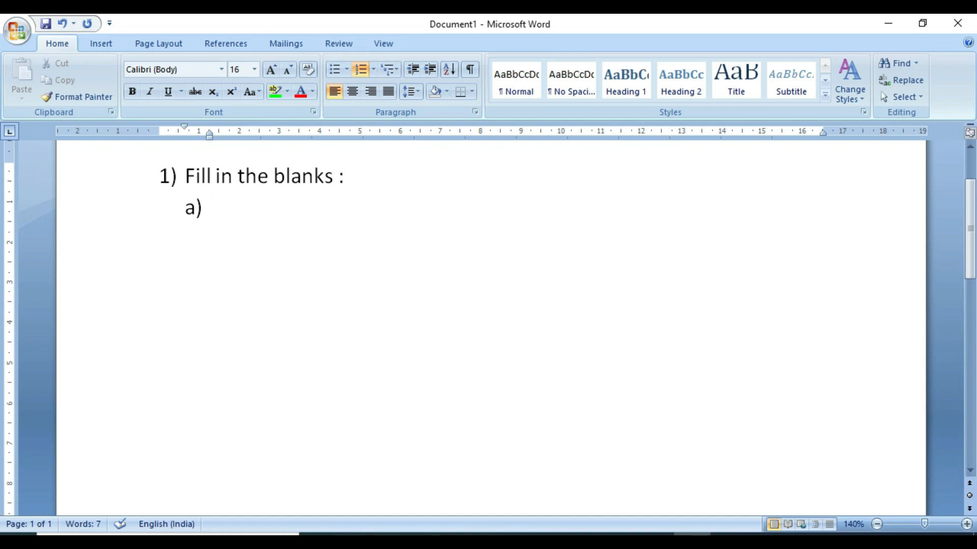
type("ram")
key("Return")
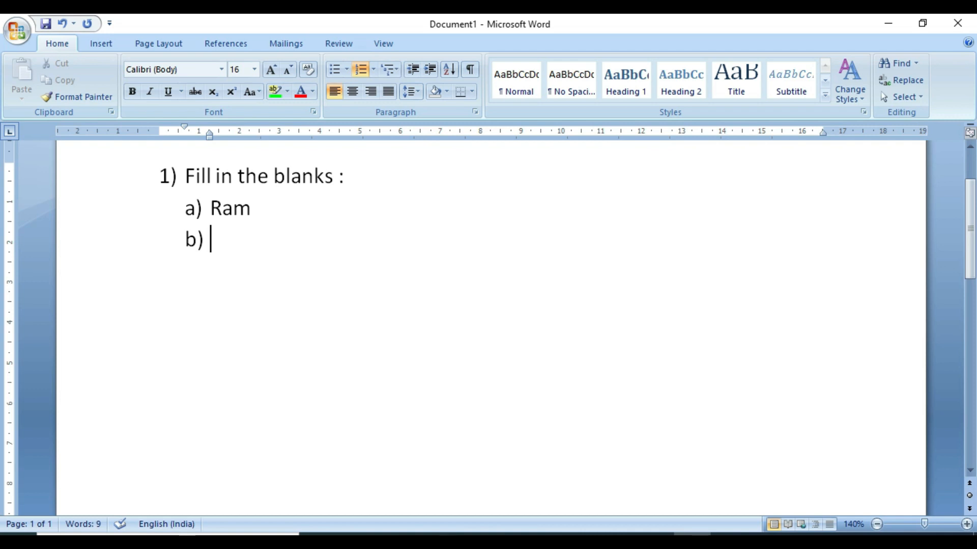
type("sm")
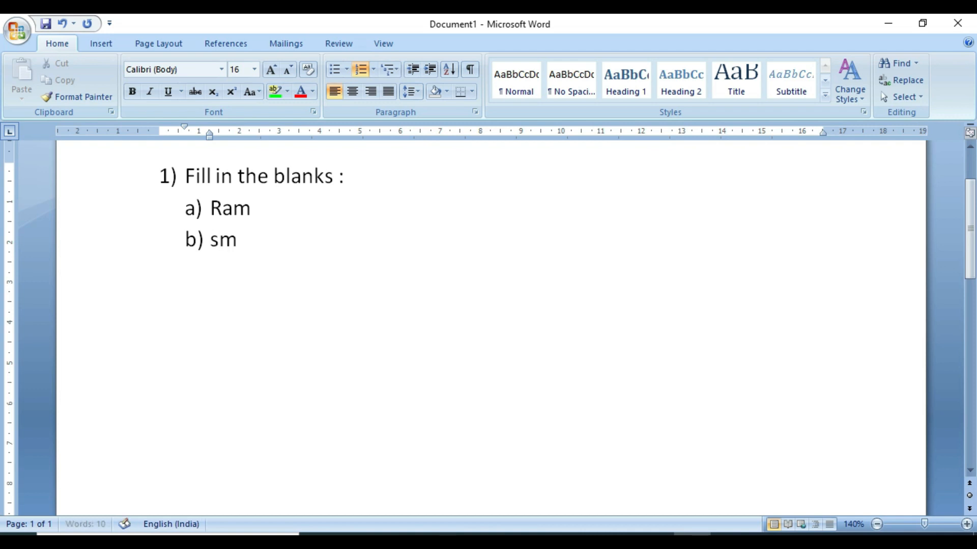
key("Return")
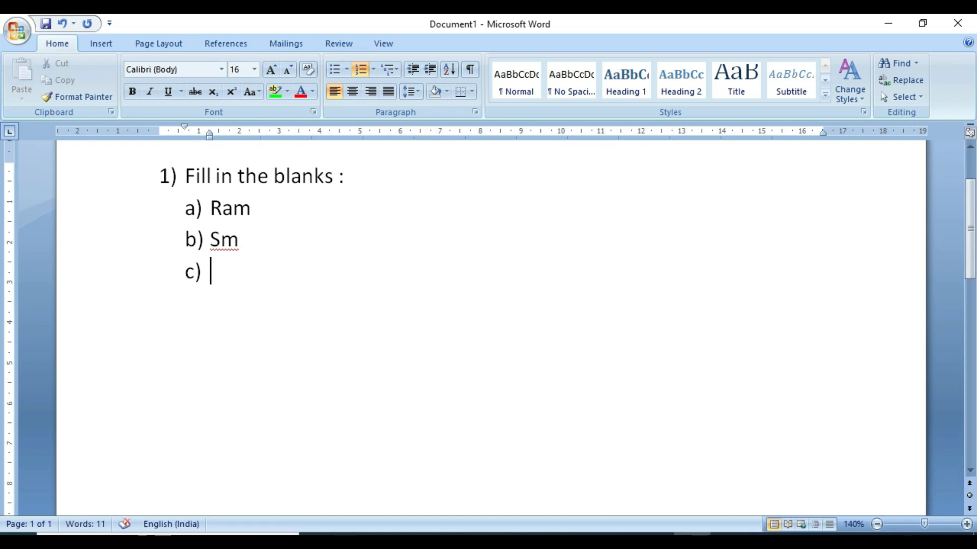
type("kjdj")
key("Return")
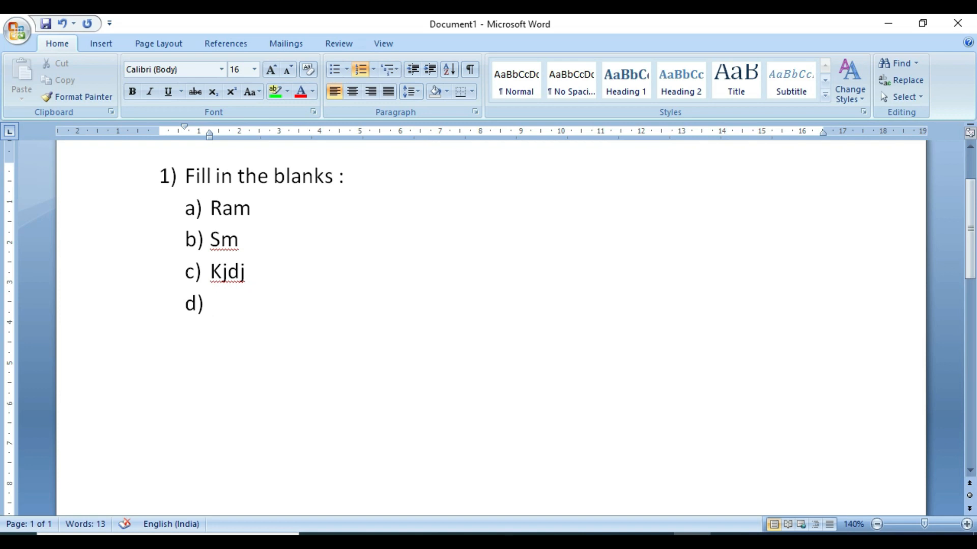
Step: Promote the empty d) item to the first level, enter "Voice change :" as item 2), and start item 3)
key("shift+Tab")
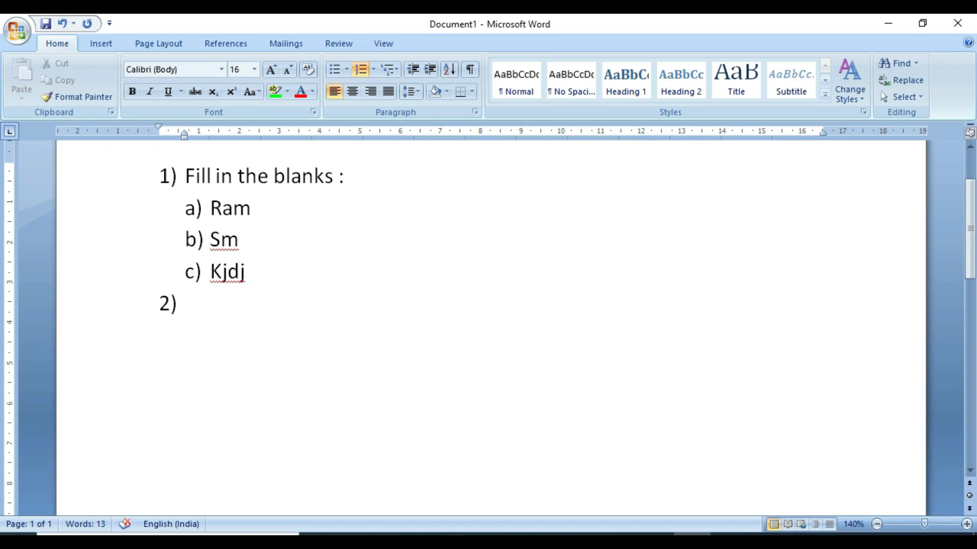
type("voice ")
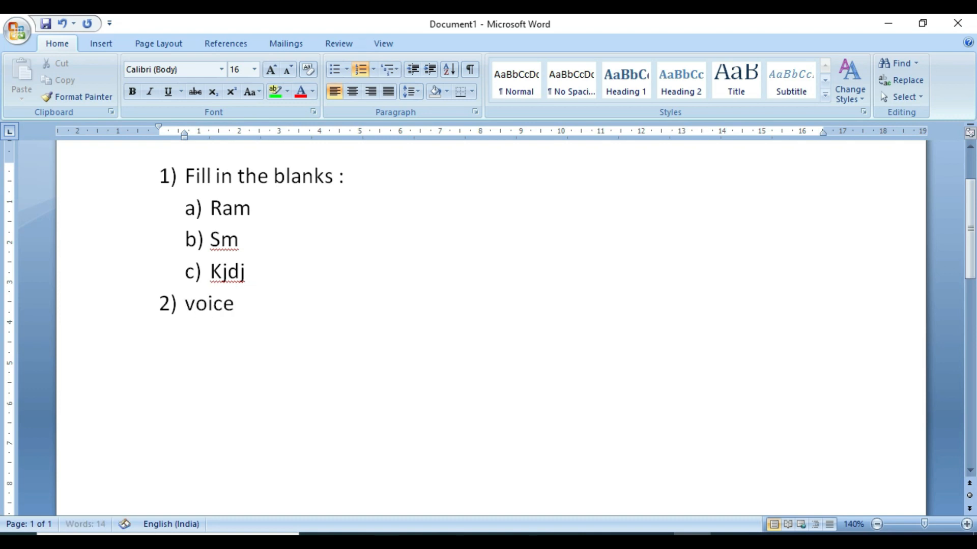
type("change")
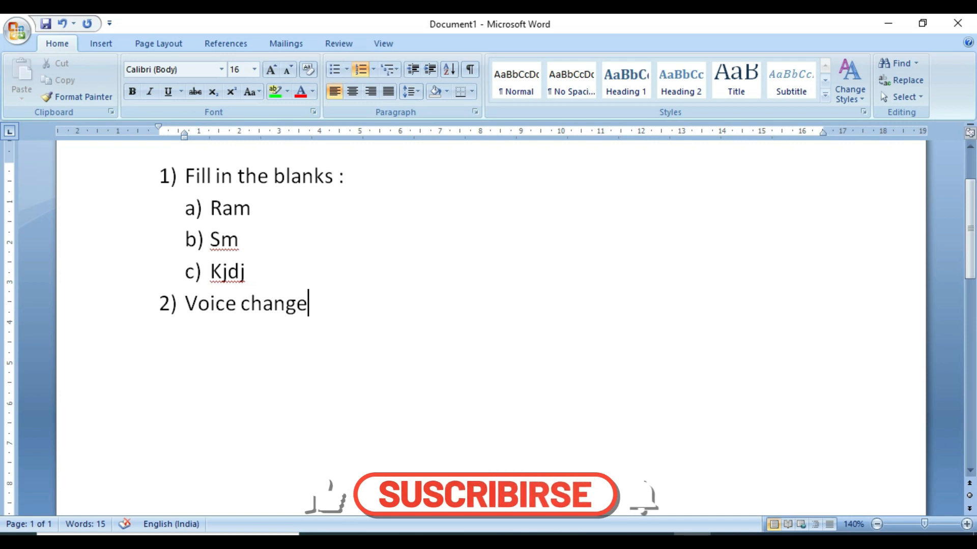
type(" :")
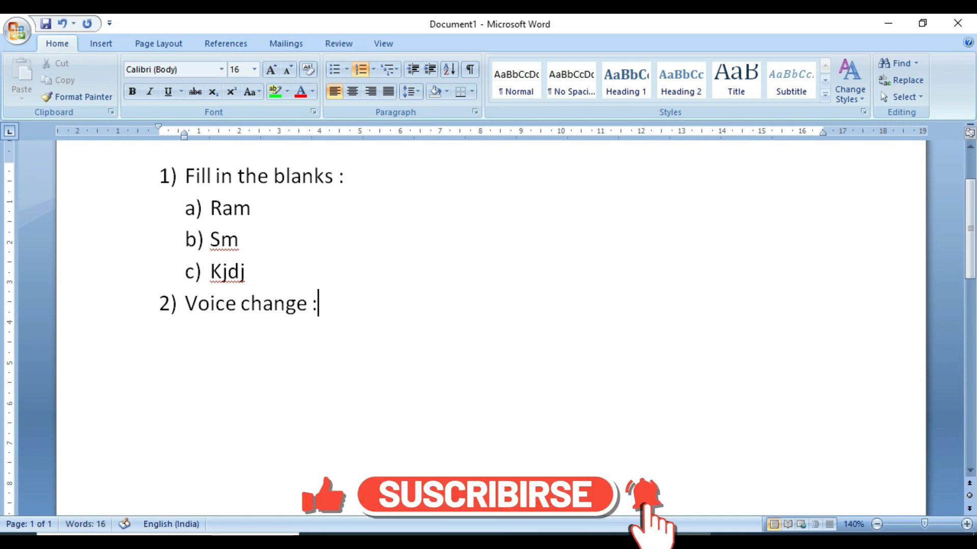
key("Return")
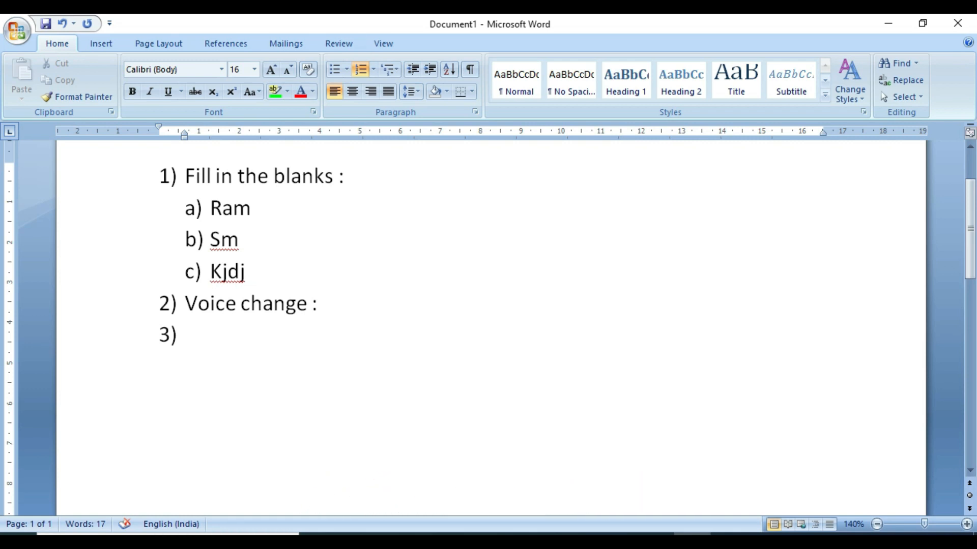
Step: Add the second-level items a) "Jfkjf", b) "Kjfkjf", c) "Kljfkljf" and d) "Kljfkjf" under "Voice change :", followed by an empty item
key("Tab")
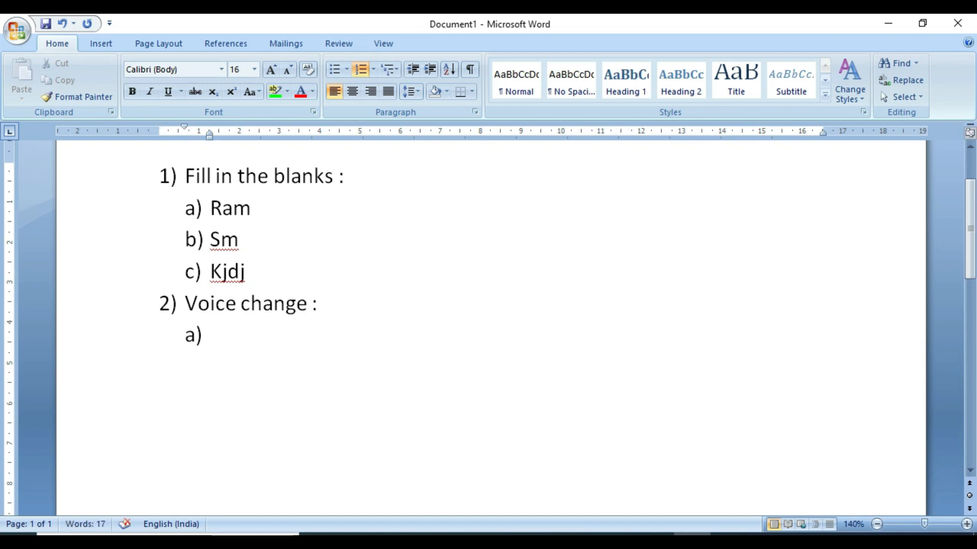
type("jfkjf")
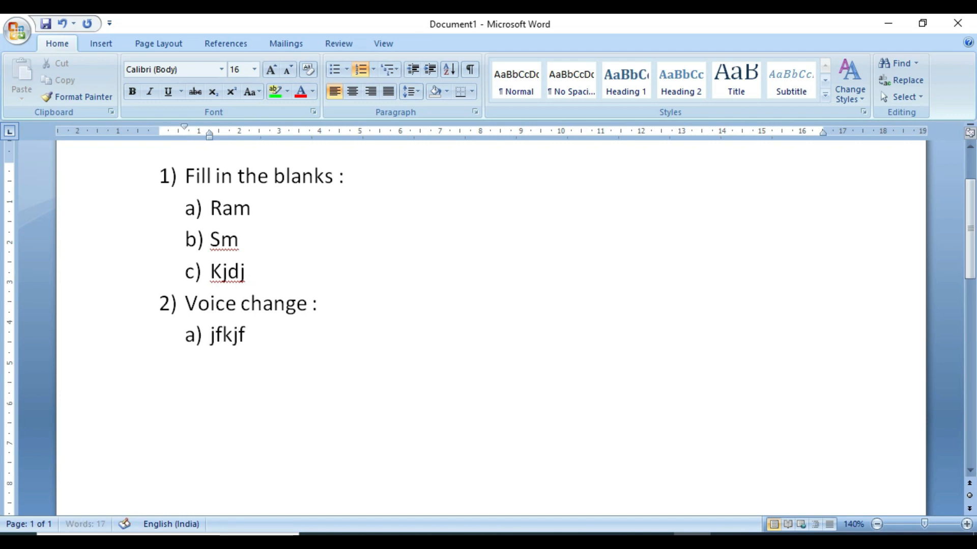
key("Return")
type("kjfkjf")
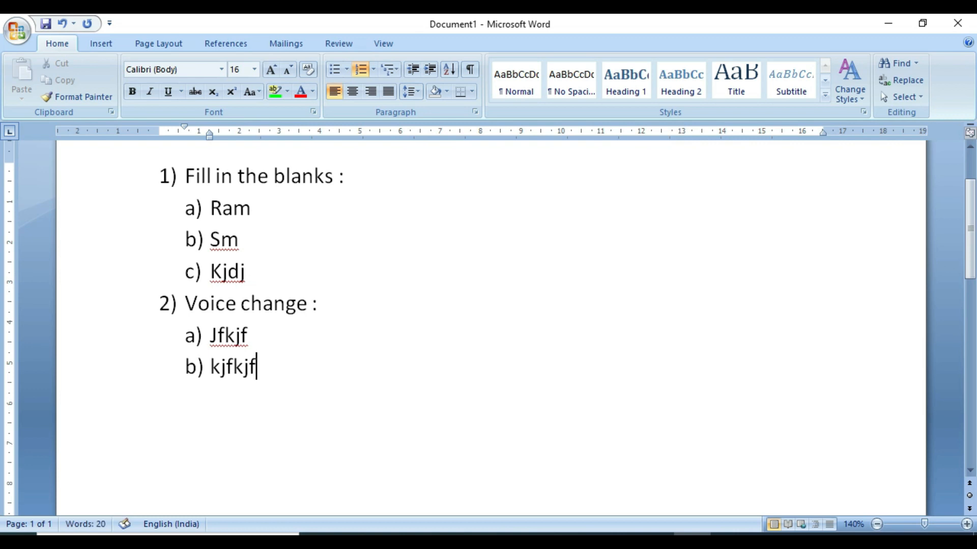
key("Return")
type("kljfkljf")
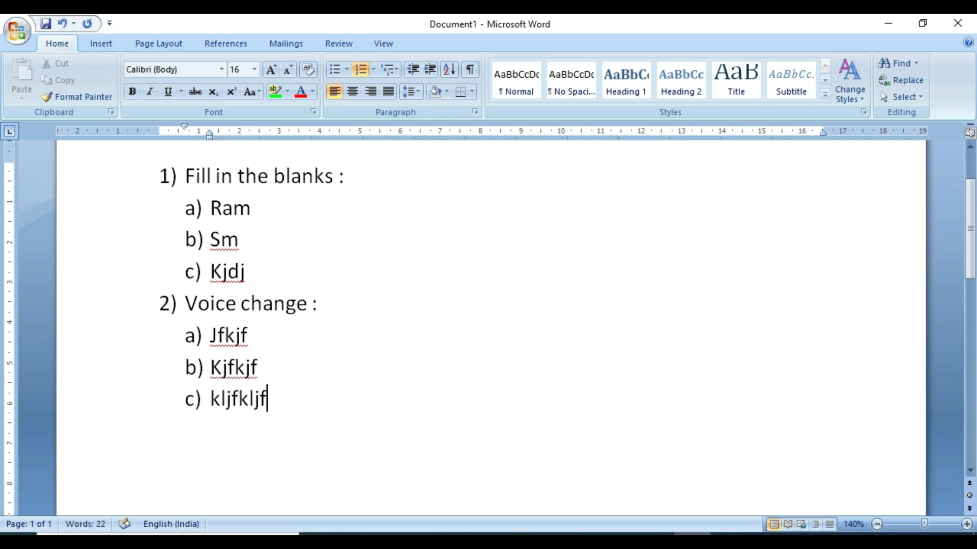
key("Return")
type("kljfkjf")
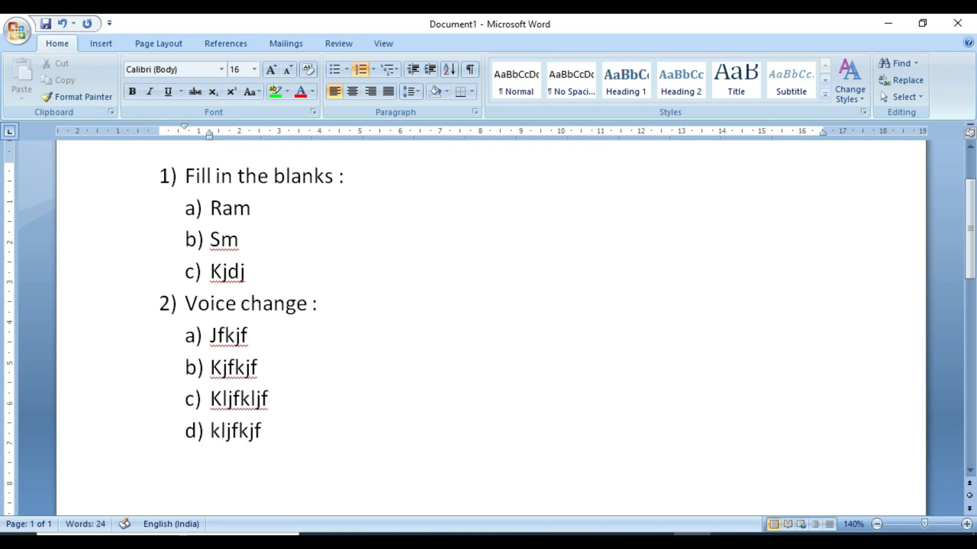
key("Return")
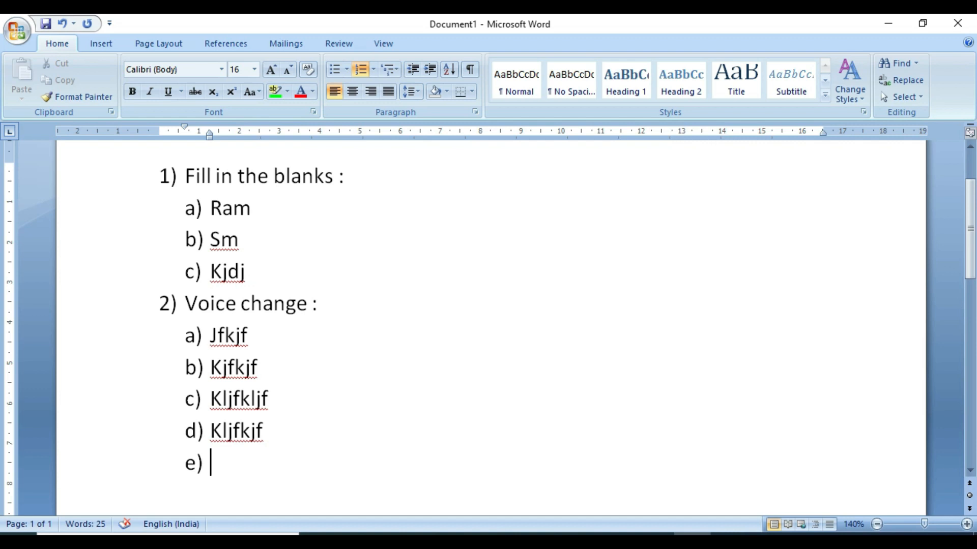
Step: Promote the empty e) item to the first level, enter "Do as directed :" as item 3), and start another item
key("Return")
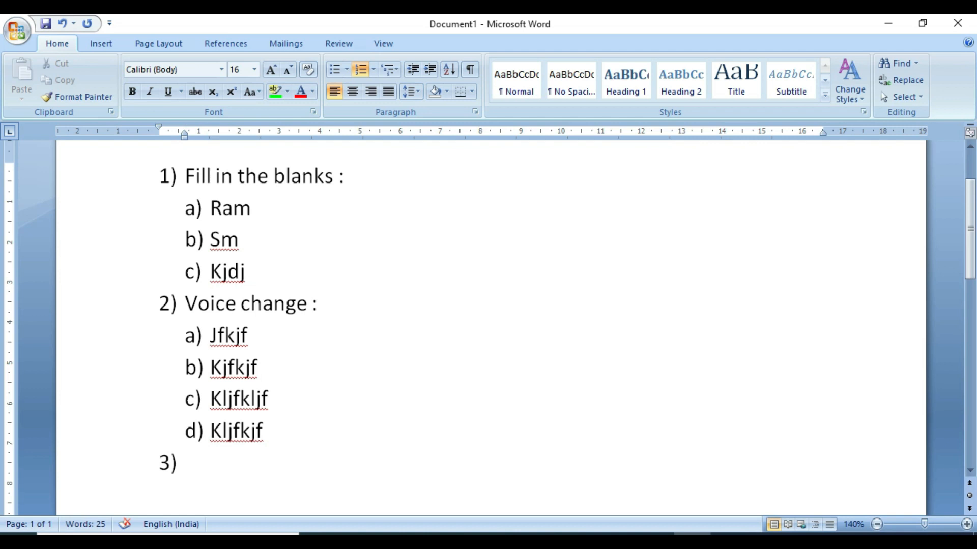
type("do as dire")
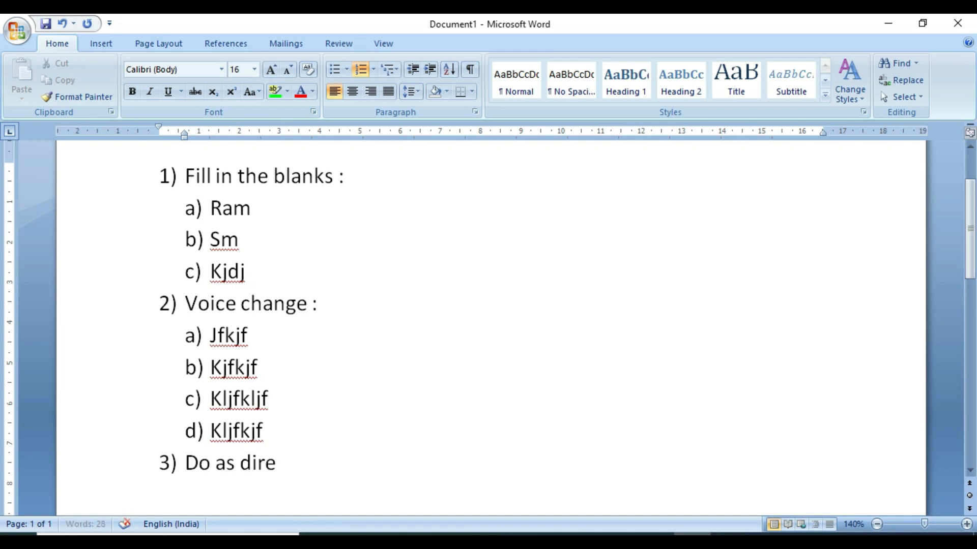
type("cted :")
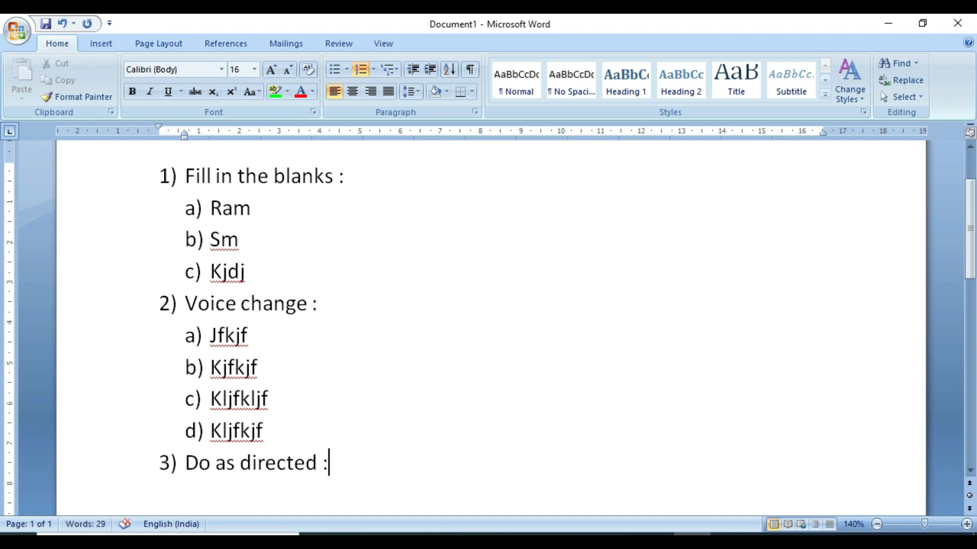
key("Return")
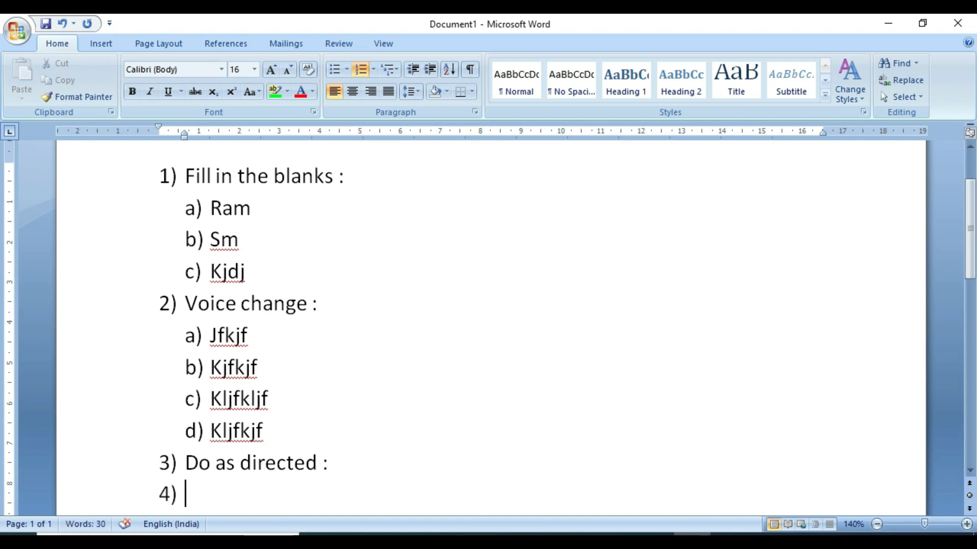
Step: Demote the empty 4) item to the second level and enter "Change the narration :" as item a) under "Do as directed :"
scroll(488, 326, "down", 3)
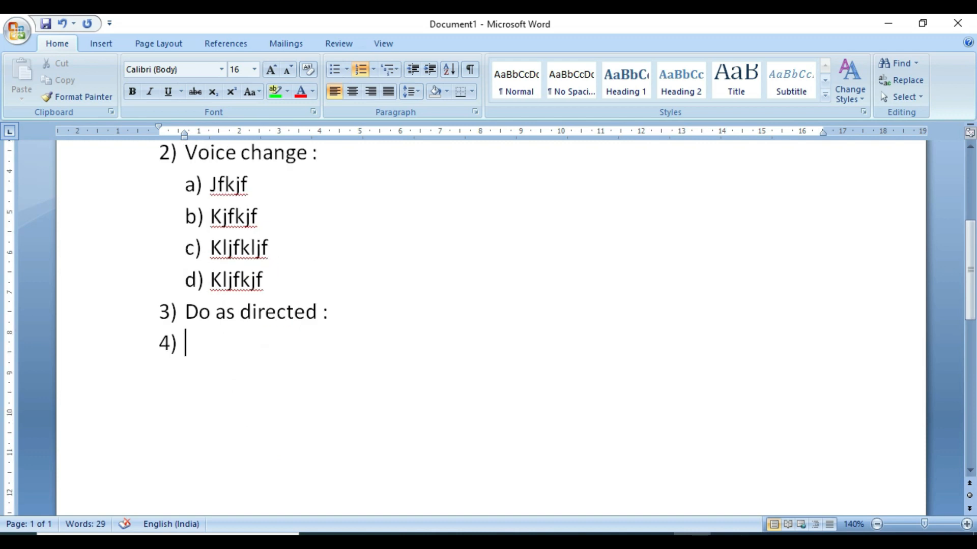
scroll(488, 326, "down", 1)
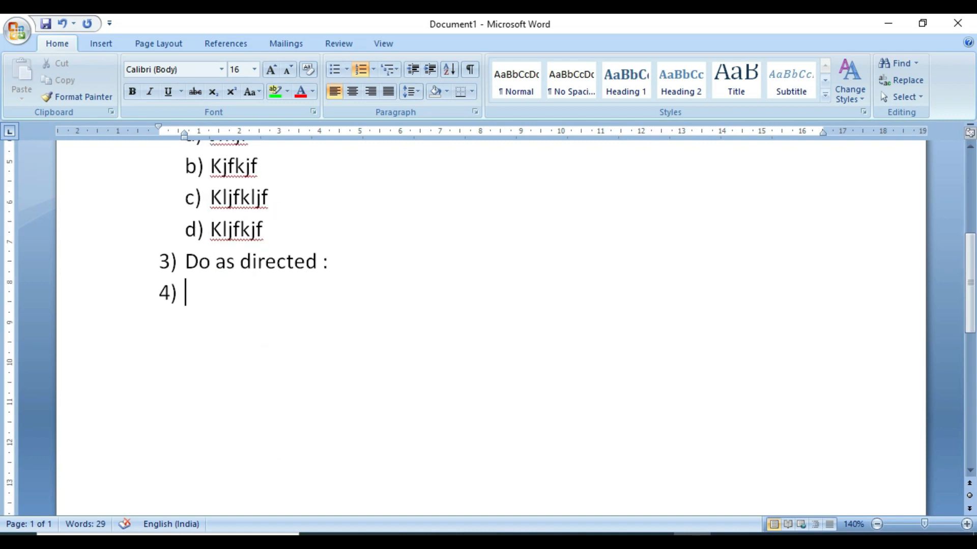
key("Tab")
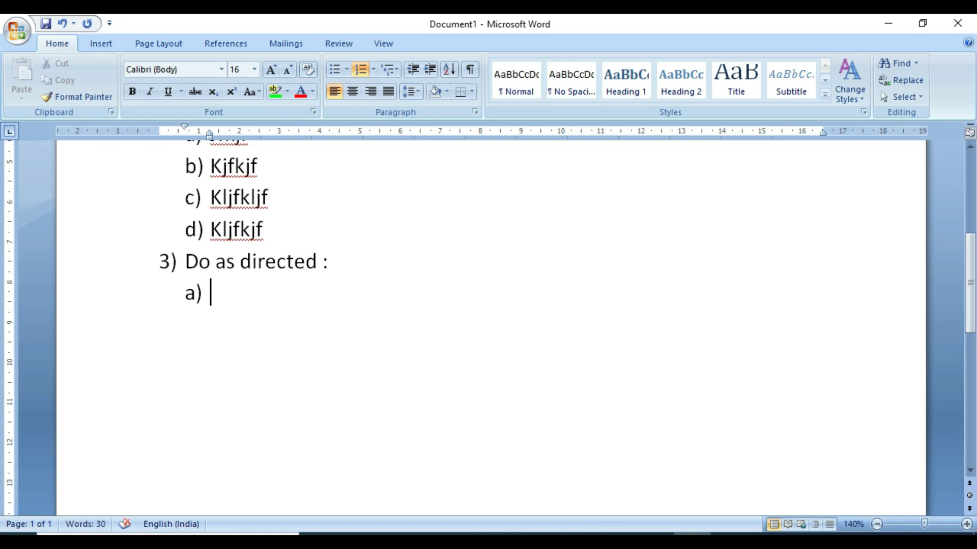
type("change the")
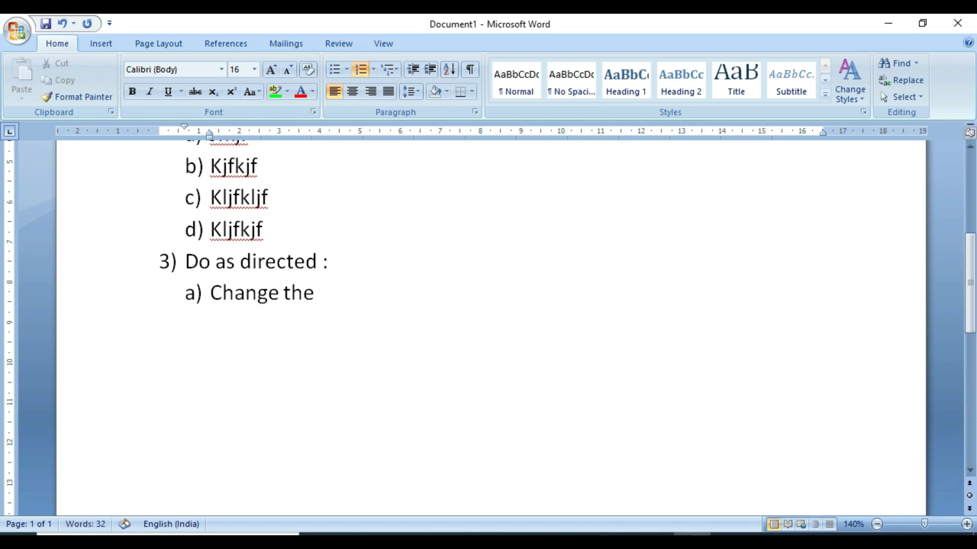
type(" narr")
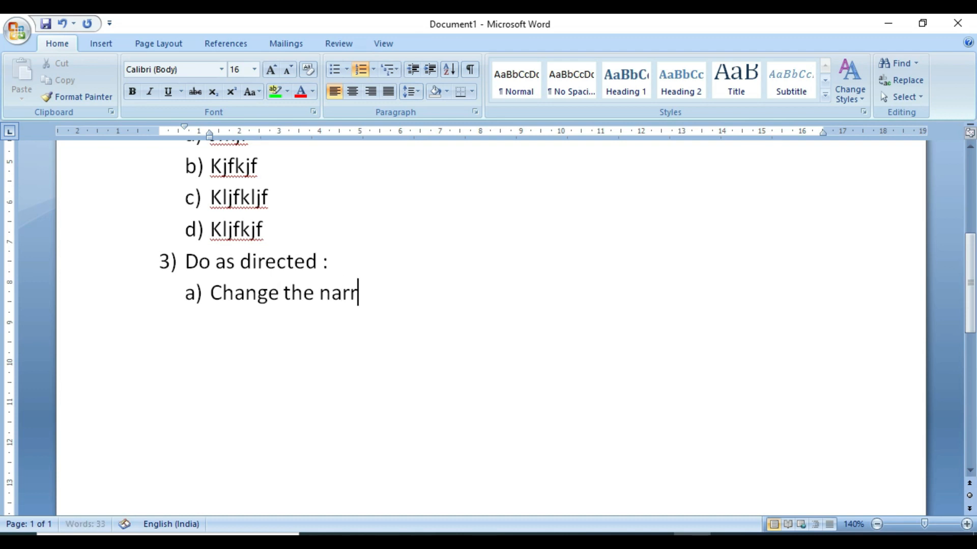
type("ation")
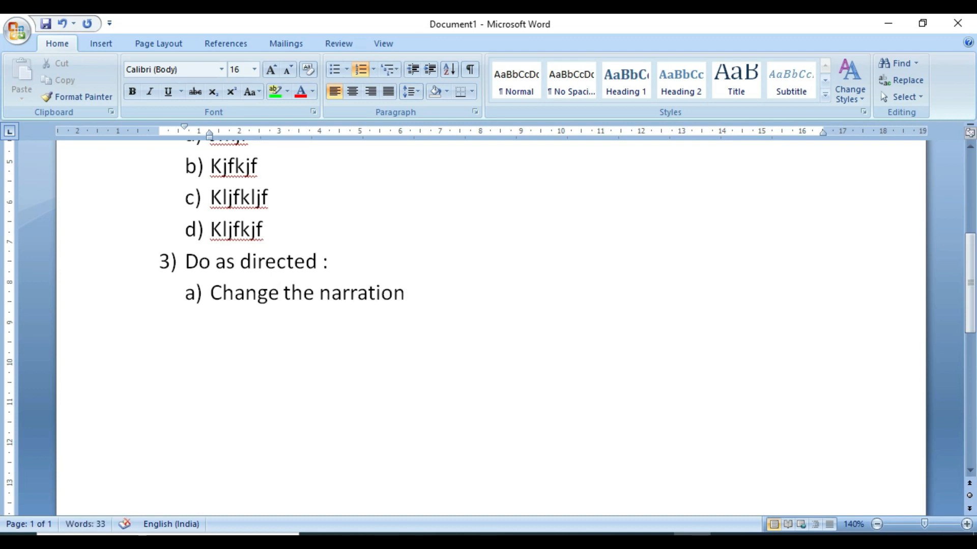
type(" :")
key("Return")
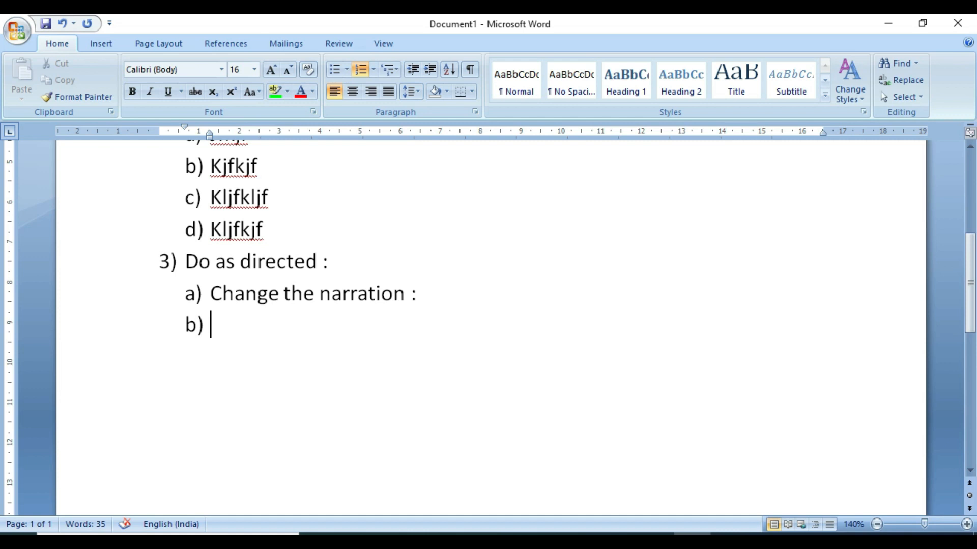
Step: Add the third-level items i) "Jhfkjhf" and ii) "Jfkljf" under "Change the narration :", followed by an empty item
key("Tab")
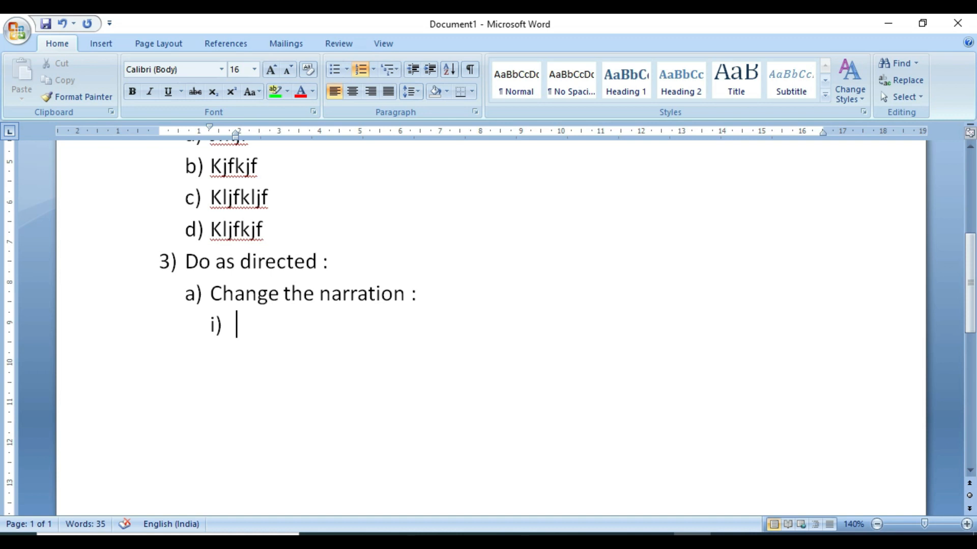
type("jhfkjhf")
key("Return")
type("j")
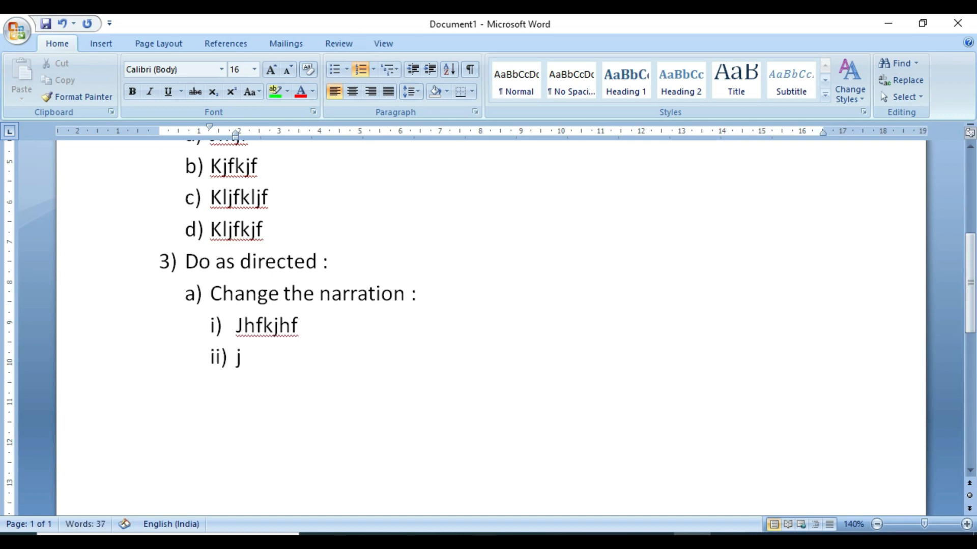
type("fkljf")
key("Return")
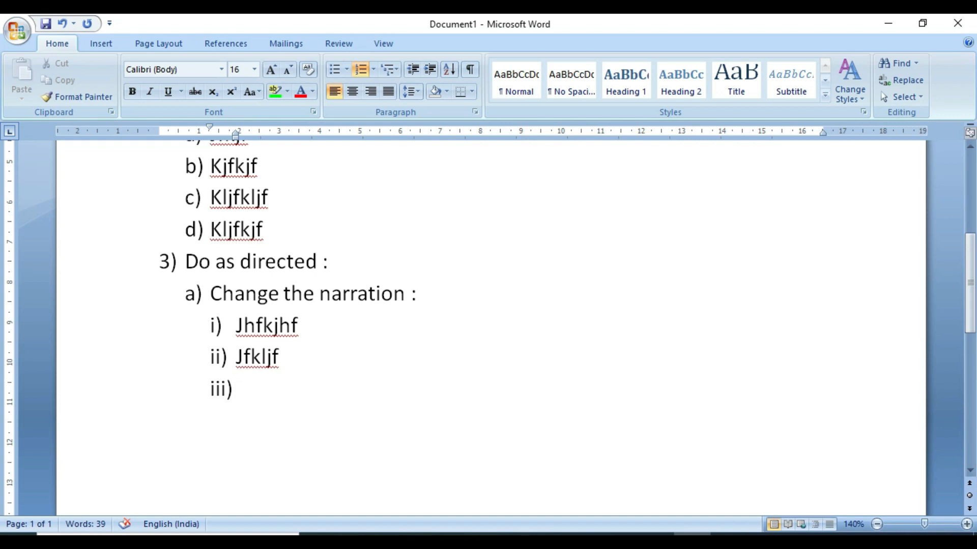
Step: Promote the empty iii) item to the second level and enter "Change the voice :" as item b), followed by an empty item
key("shift+Tab")
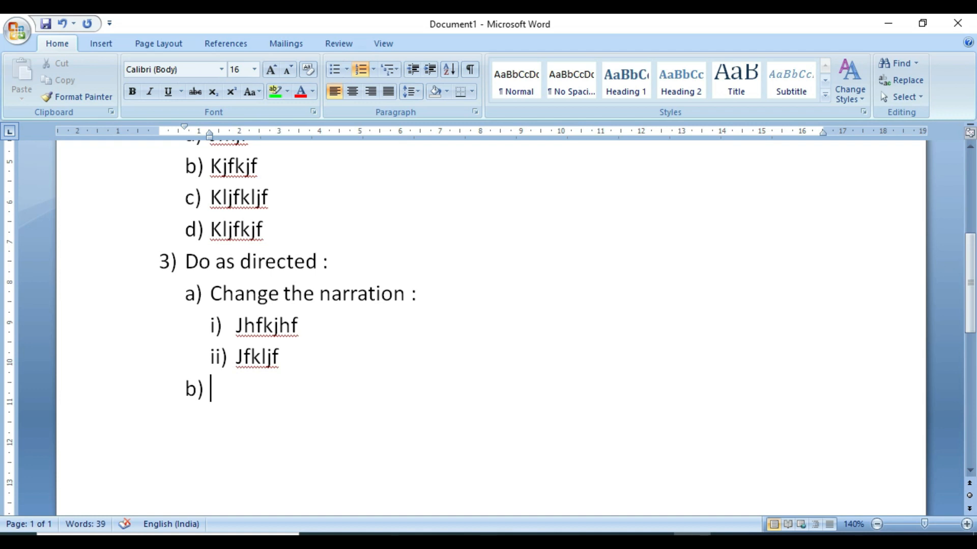
type("chan")
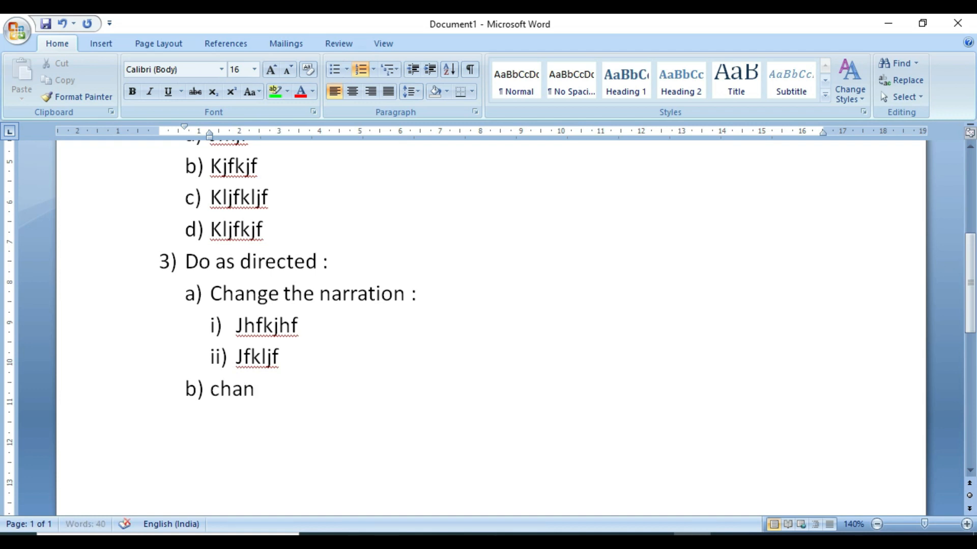
type("ge the")
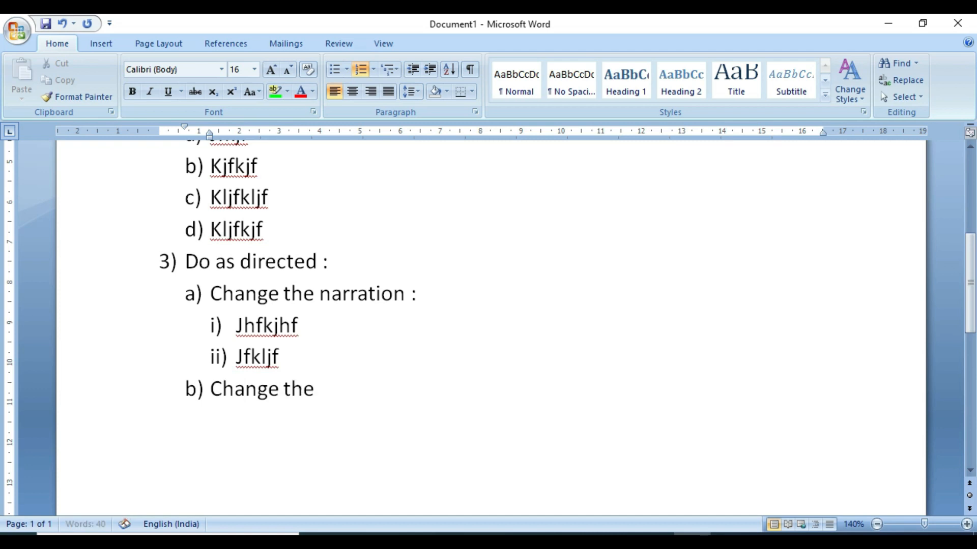
type(" voice :")
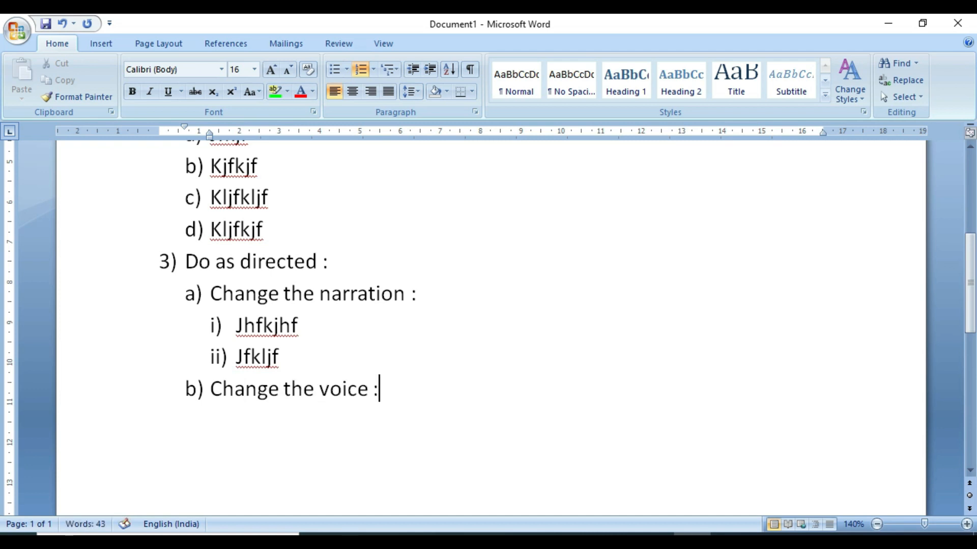
key("Return")
Step: Add the third-level items i) "Jfkljf" and ii) "Kjfkjf" under "Change the voice :", and promote the following empty item to first-level item 4)
key("Tab")
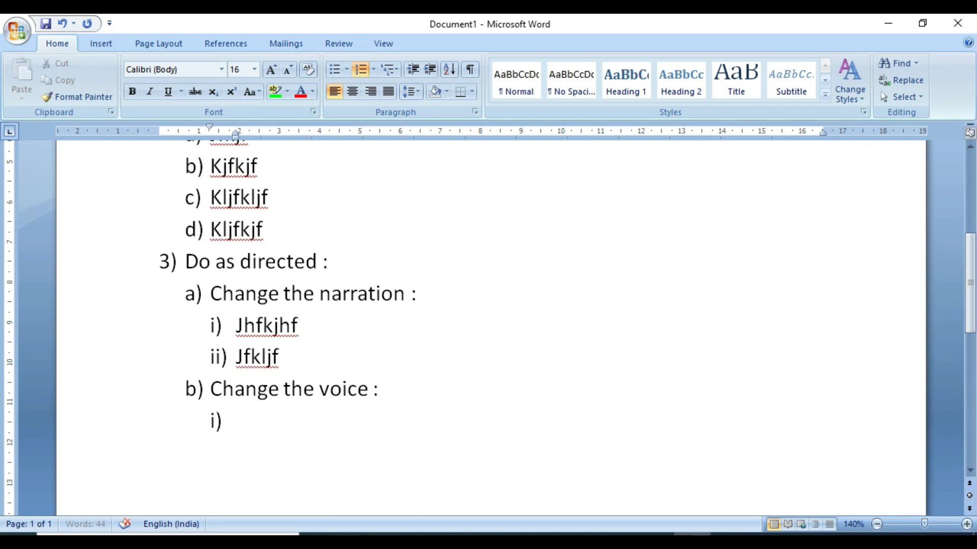
type("jfkljf")
key("Return")
type("kjfkjf")
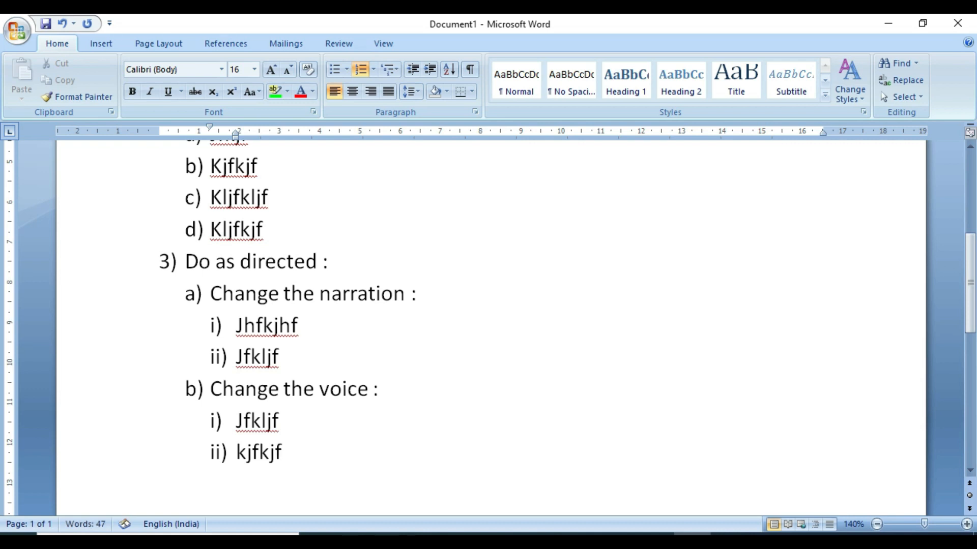
key("Return")
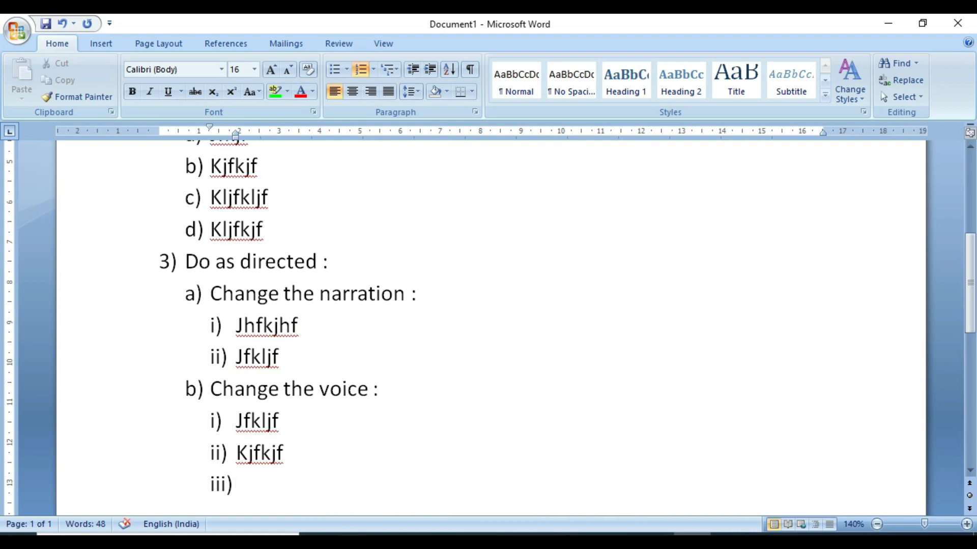
key("shift+Tab")
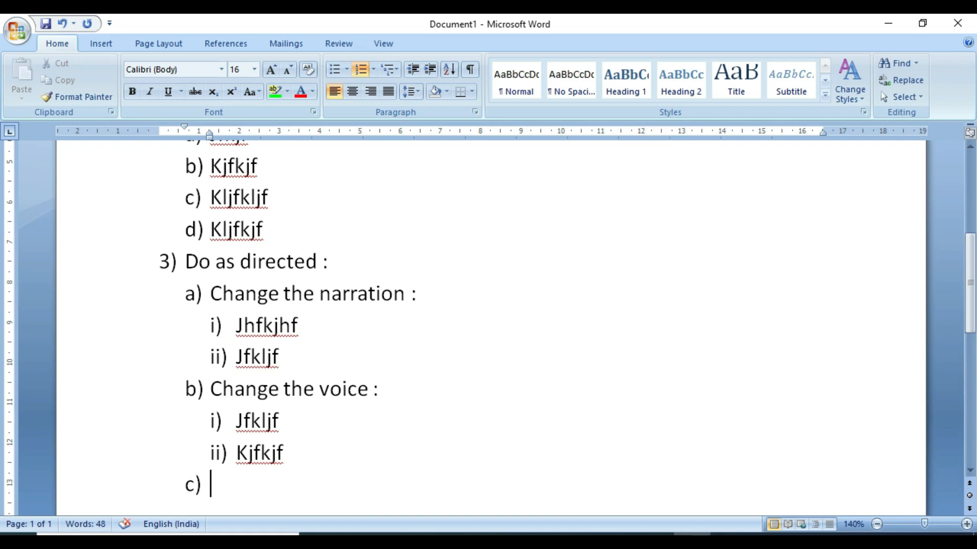
key("shift+Tab")
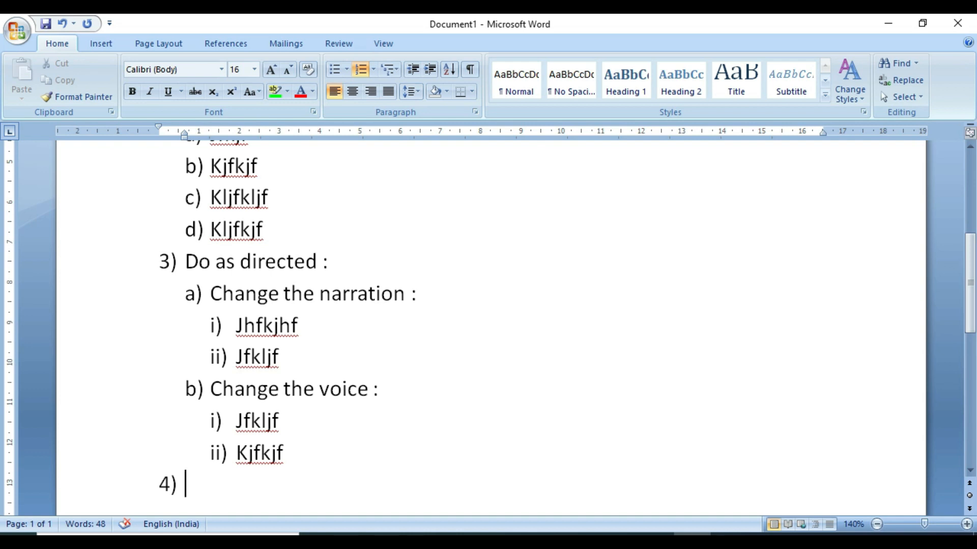
Step: Review the numbering and indentation of all three levels of the list, from "Fill in the blanks :" to the empty item 4)
scroll(488, 325, "up", 8)
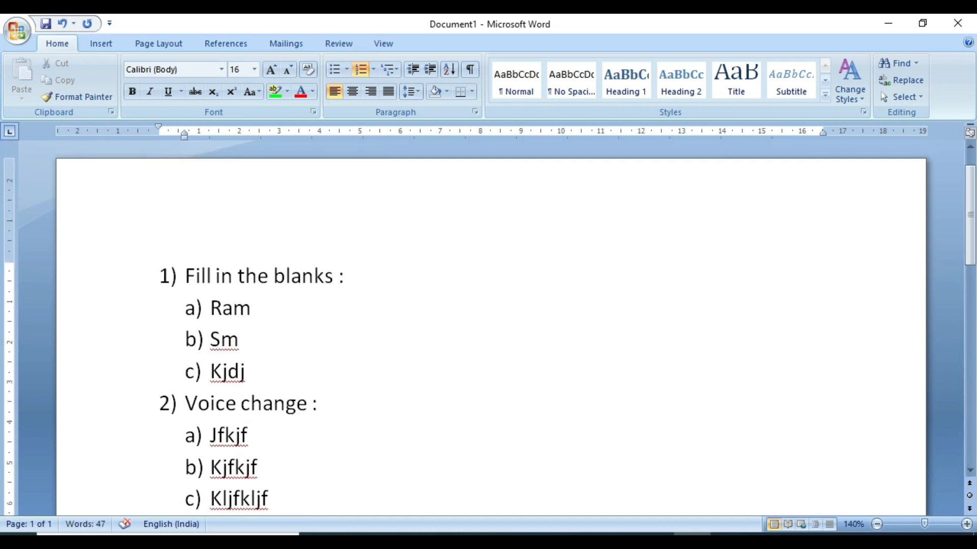
scroll(489, 326, "down", 1)
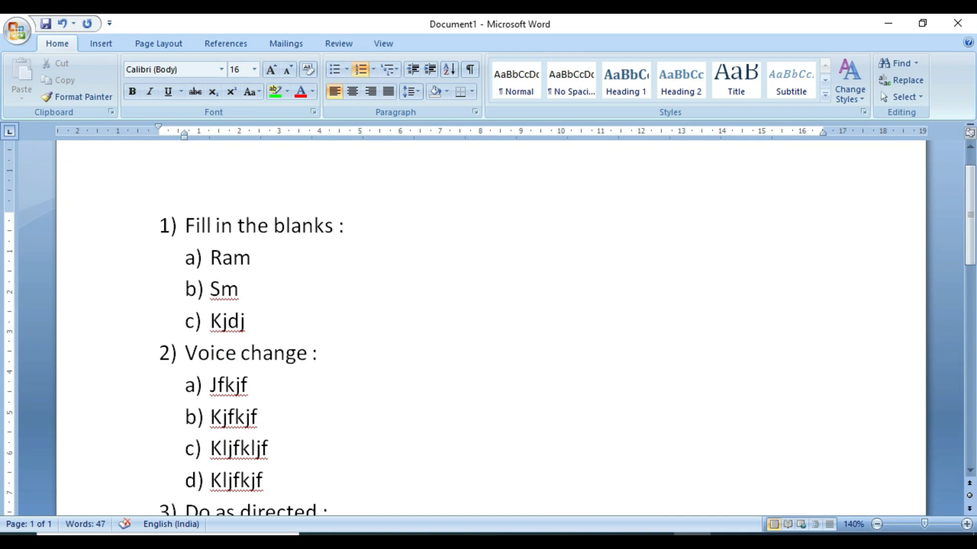
scroll(488, 325, "down", 1)
scroll(488, 325, "down", 4)
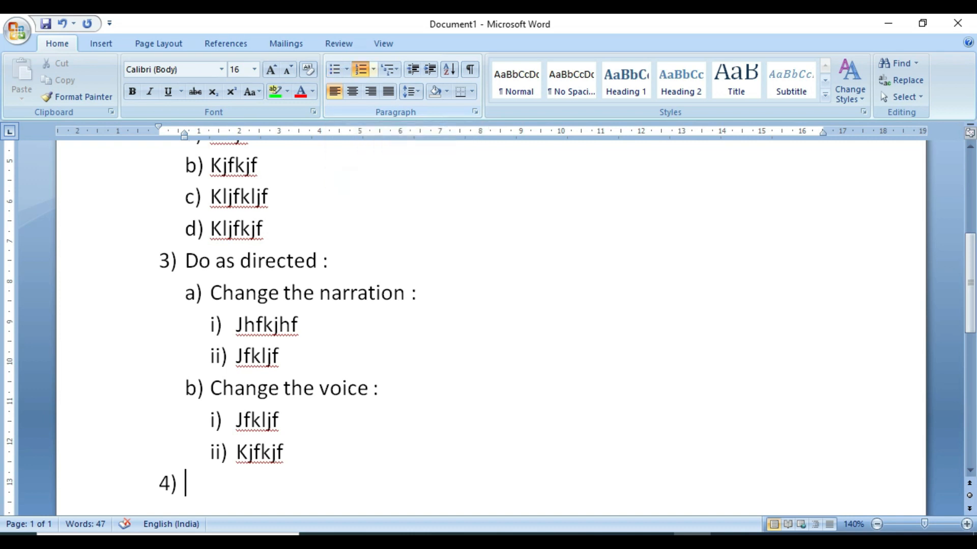
scroll(488, 326, "up", 5)
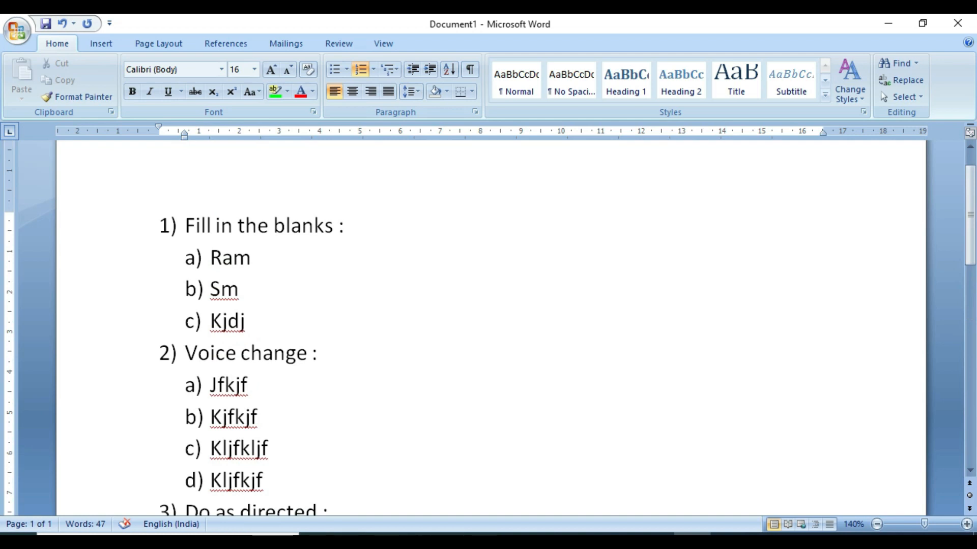
scroll(488, 325, "up", 1)
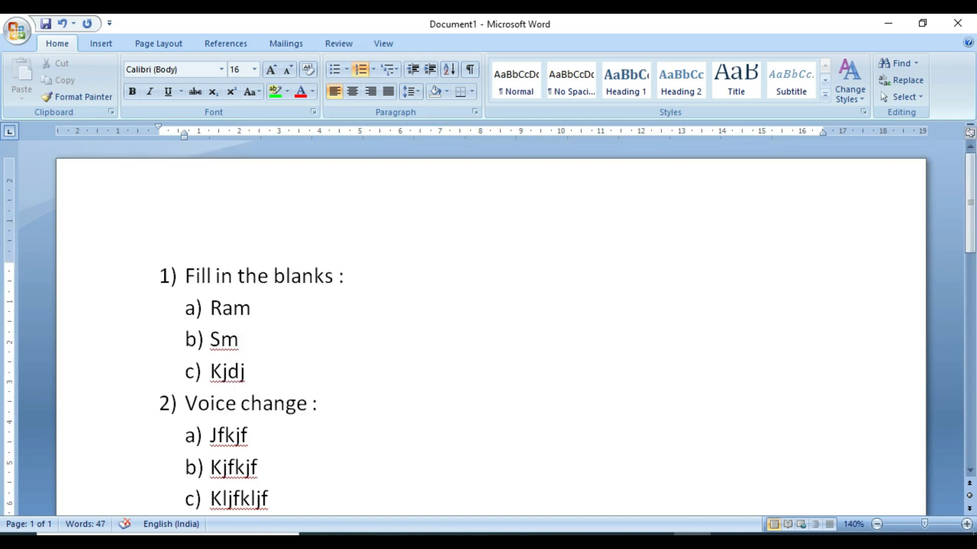
scroll(489, 325, "down", 4)
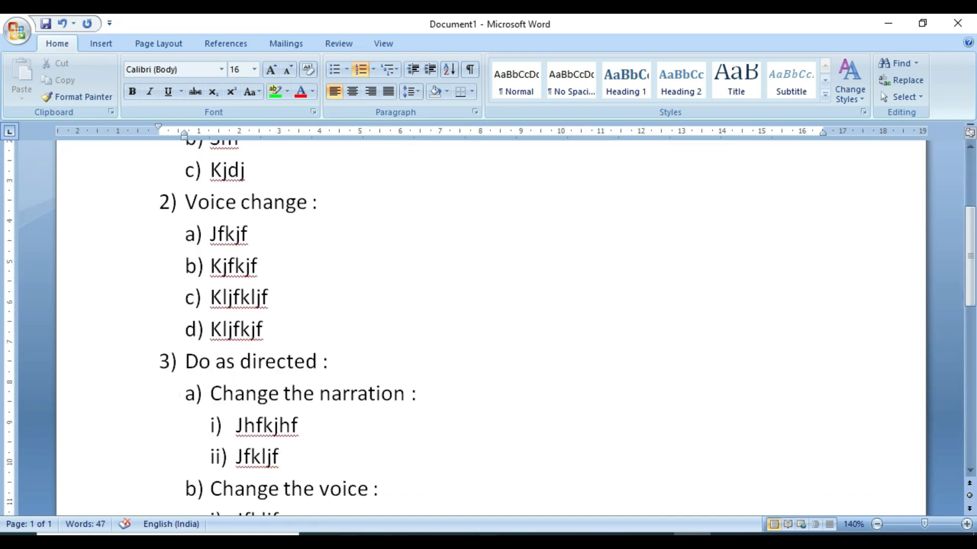
scroll(488, 325, "down", 1)
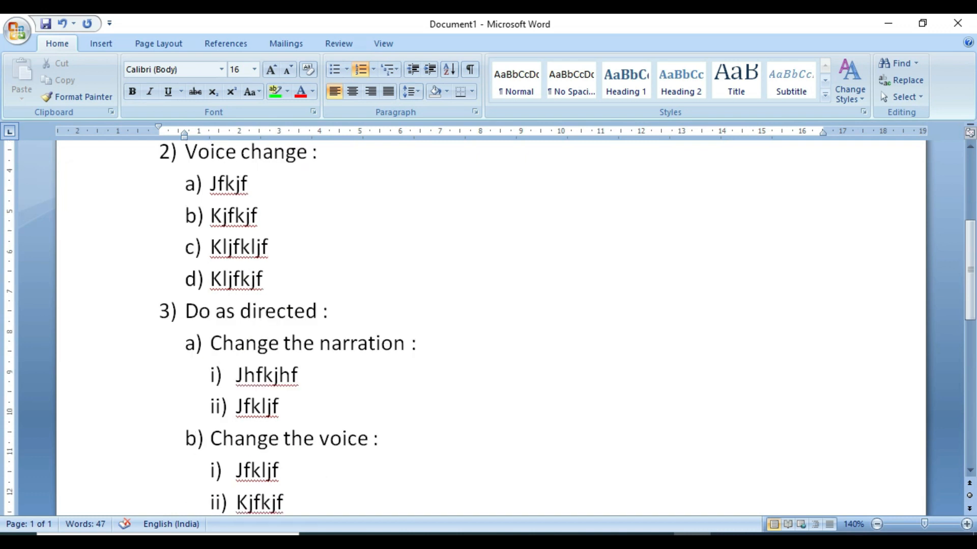
scroll(488, 326, "down", 2)
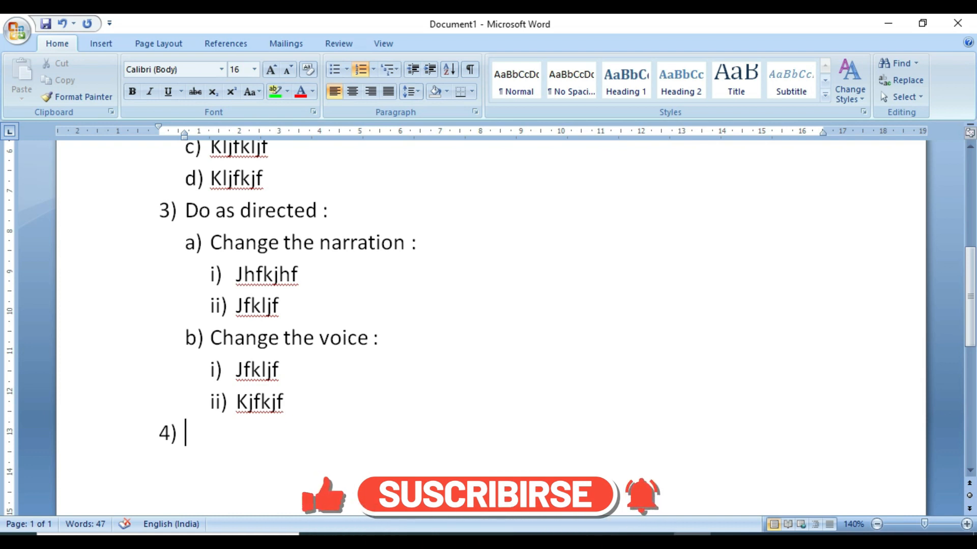
scroll(488, 326, "up", 1)
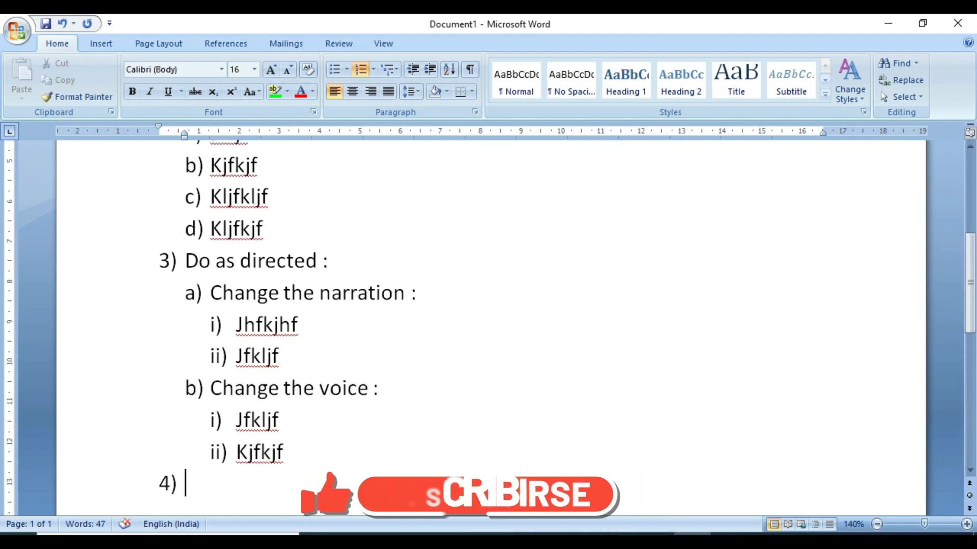
scroll(489, 326, "up", 1)
scroll(488, 325, "up", 1)
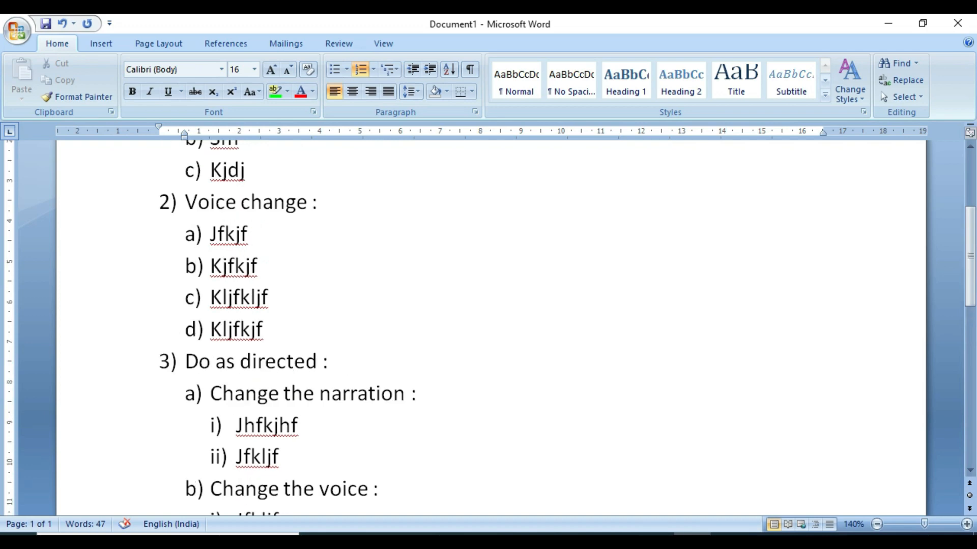